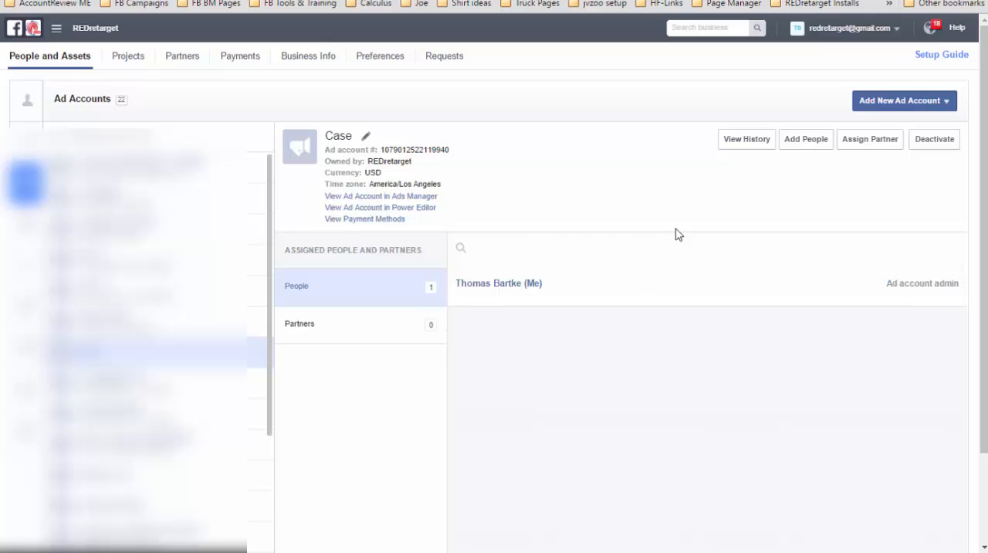
- Start a new ad account for REDretarget and name it Account 007
{"action": "left_click", "coordinate": [888, 103]}
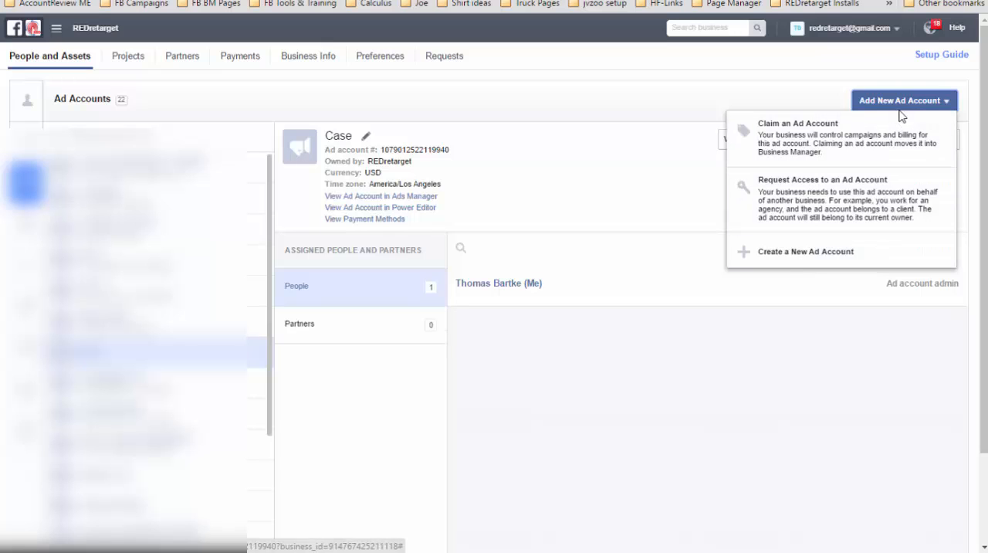
{"action": "left_click", "coordinate": [794, 254]}
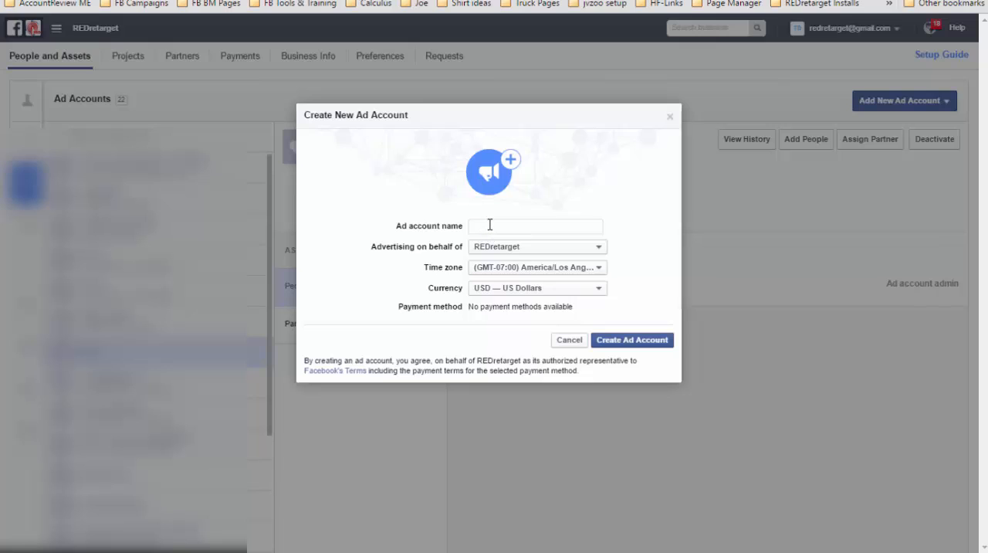
{"action": "left_click", "coordinate": [489, 225]}
{"action": "type", "text": "Account 007"}
{"action": "key", "text": "Left"}
{"action": "key", "text": "Left"}
{"action": "key", "text": "Left"}
{"action": "key", "text": "Left"}
{"action": "key", "text": "shift+Left"}
{"action": "key", "text": "shift+Left"}
{"action": "type", "text": "co"}
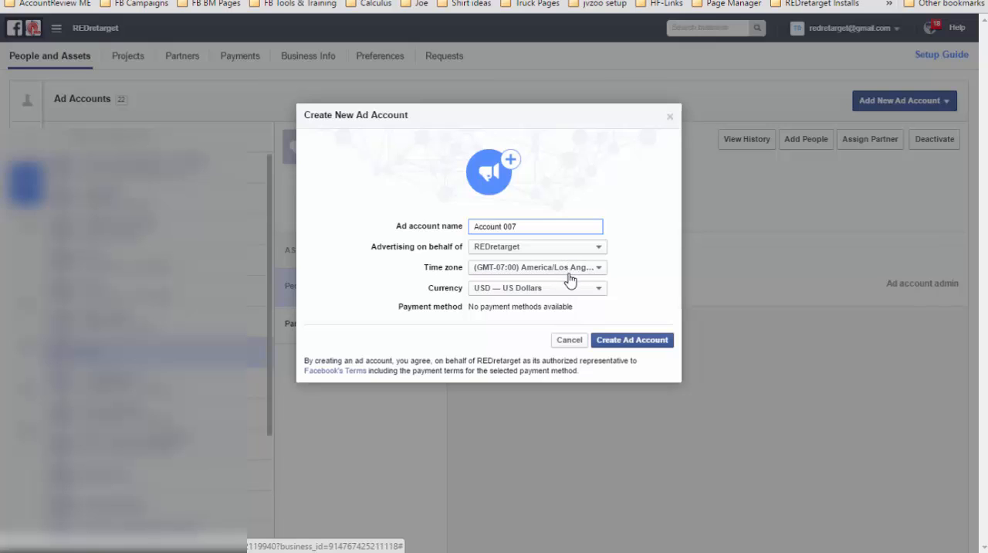
- Create the ad account without adding people to it and dismiss the creation notice
{"action": "left_click", "coordinate": [625, 340]}
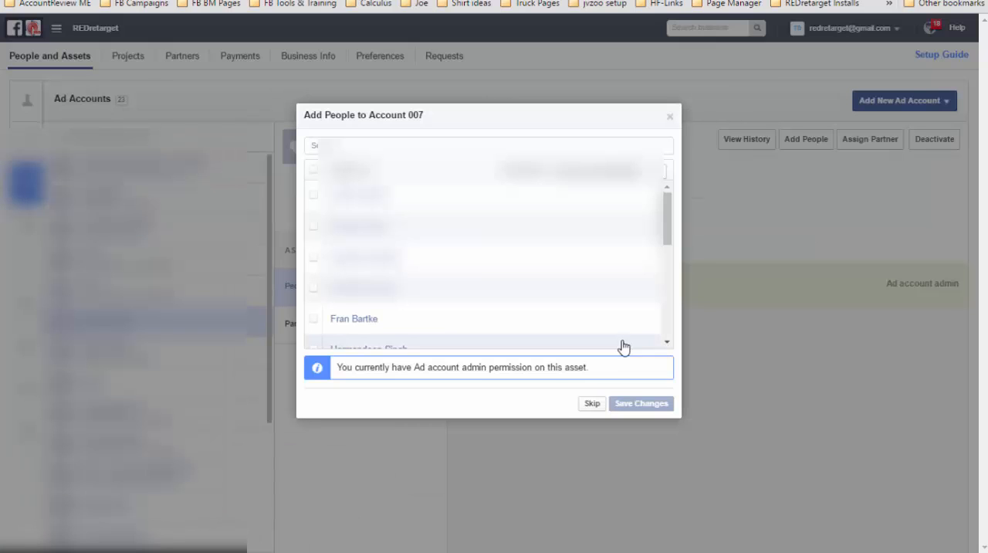
{"action": "left_click", "coordinate": [590, 404]}
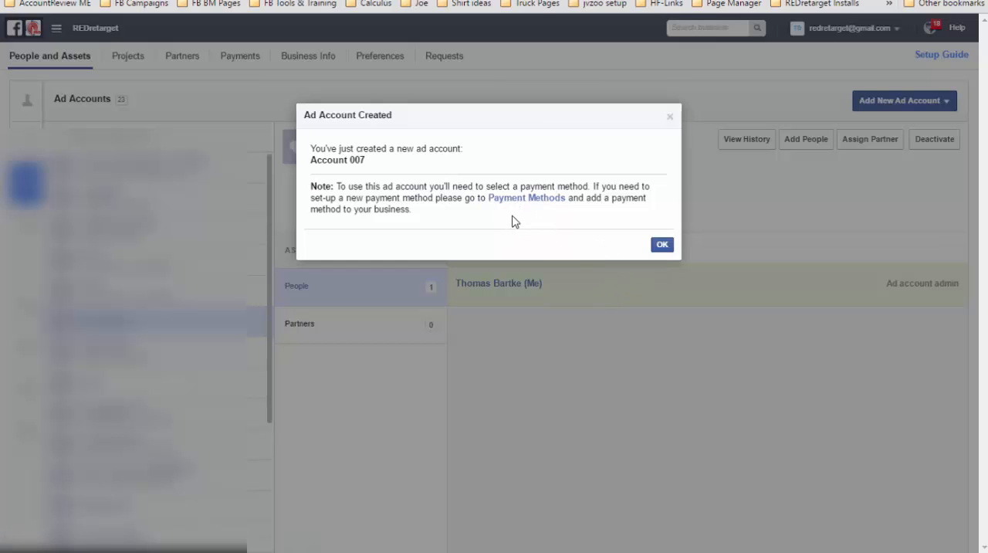
{"action": "left_click", "coordinate": [661, 245]}
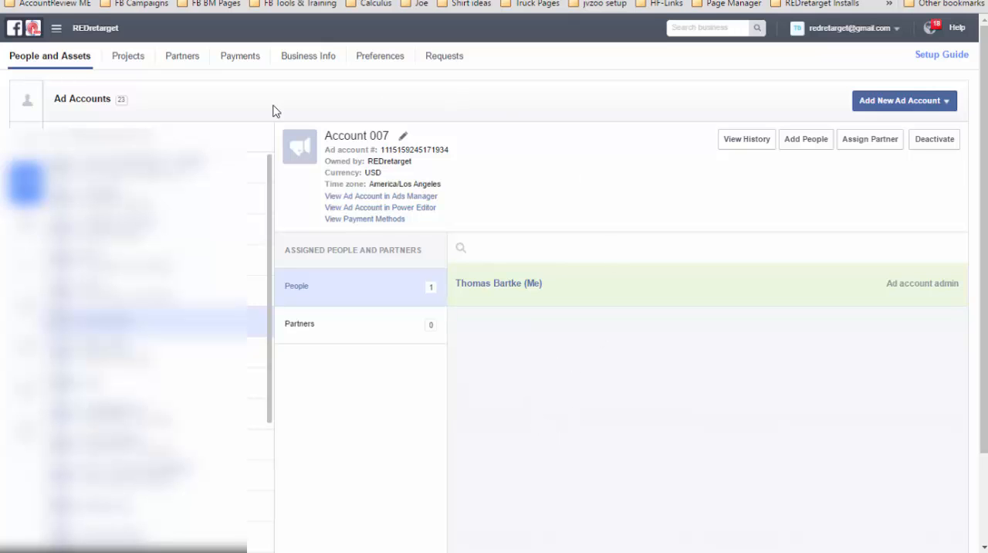
{"action": "mouse_move", "coordinate": [28, 266]}
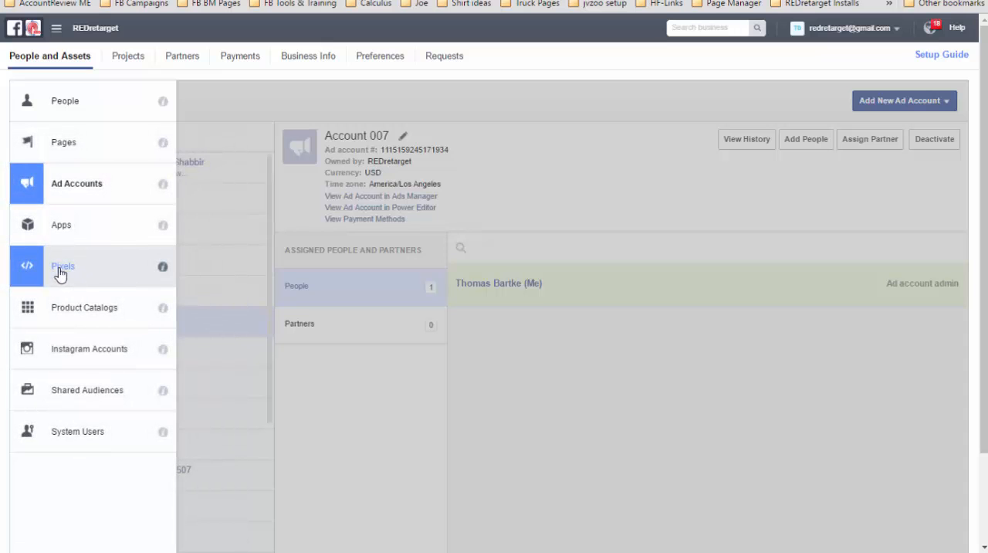
{"action": "left_click", "coordinate": [59, 272]}
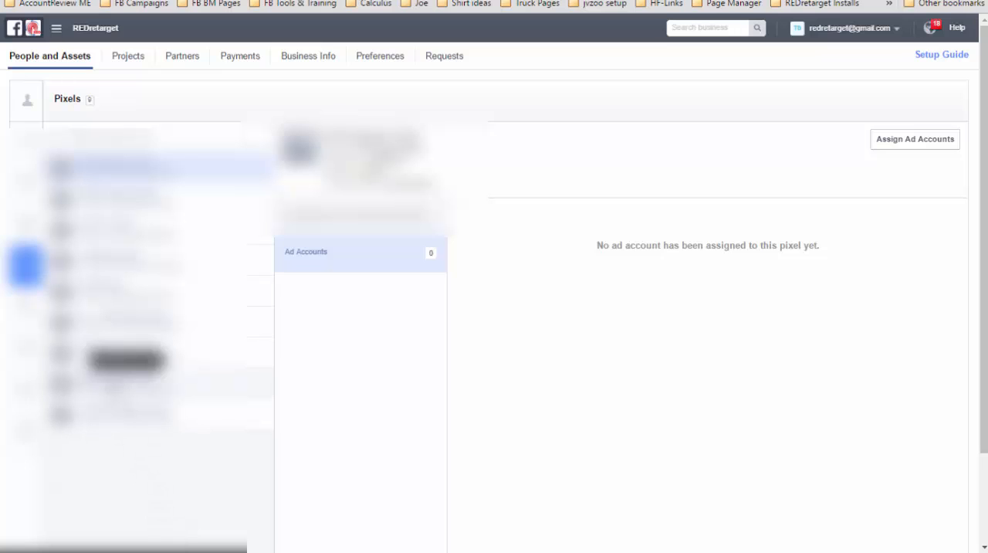
{"action": "left_click", "coordinate": [116, 383]}
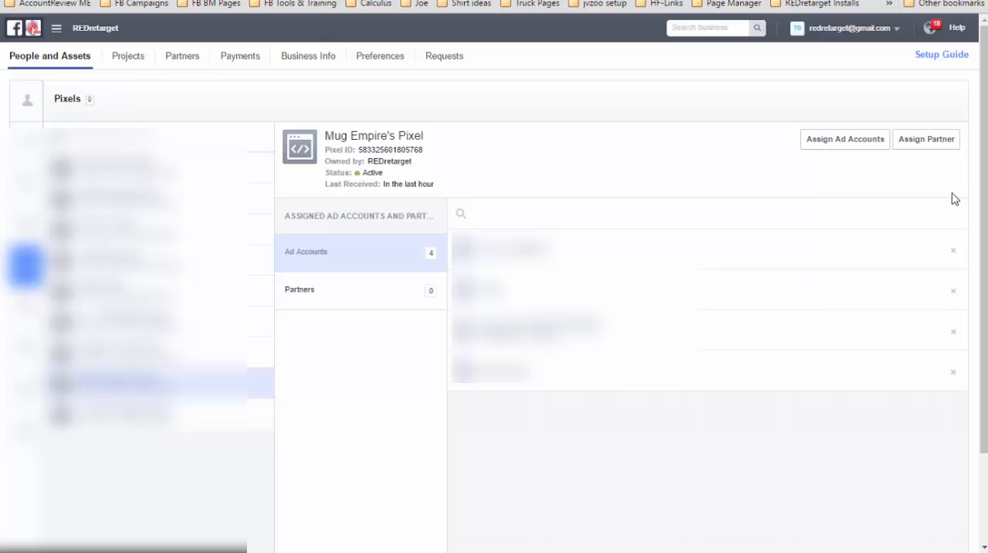
{"action": "left_click", "coordinate": [846, 147]}
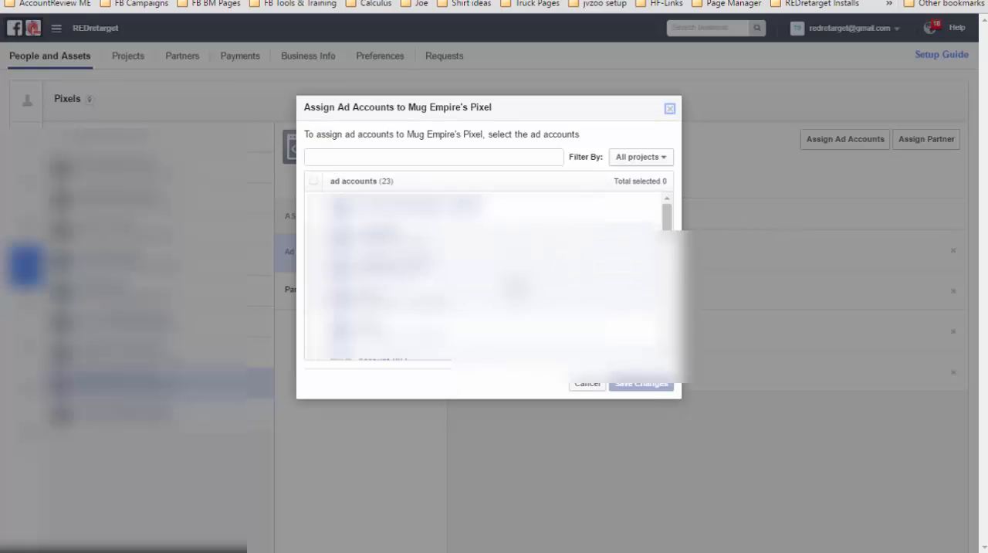
{"action": "left_click", "coordinate": [393, 158]}
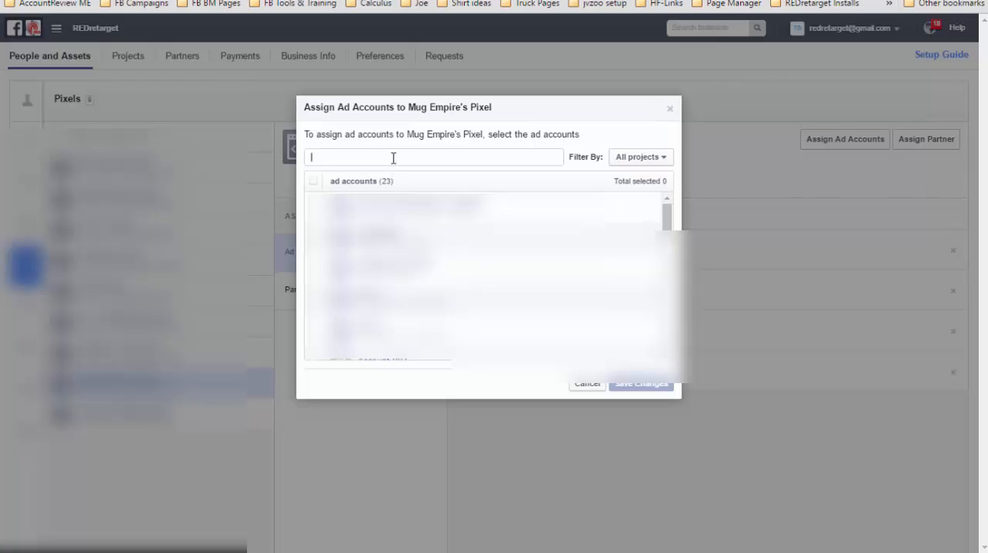
{"action": "type", "text": "acc"}
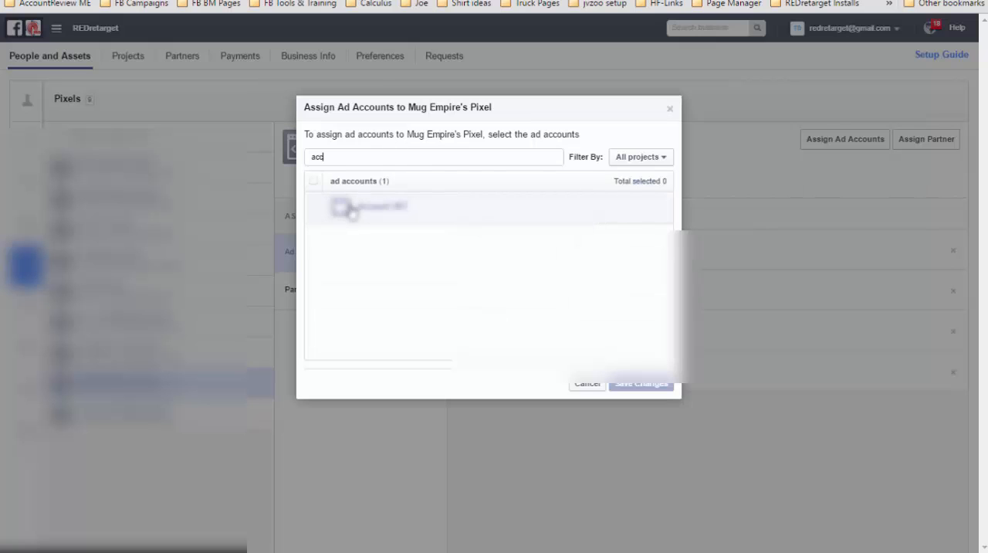
{"action": "left_click", "coordinate": [348, 208]}
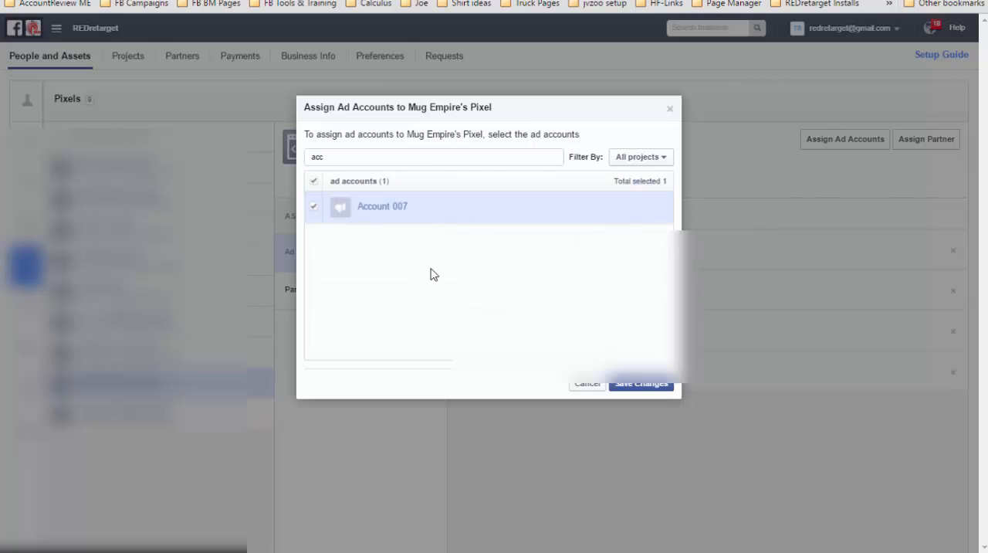
{"action": "left_click", "coordinate": [641, 386]}
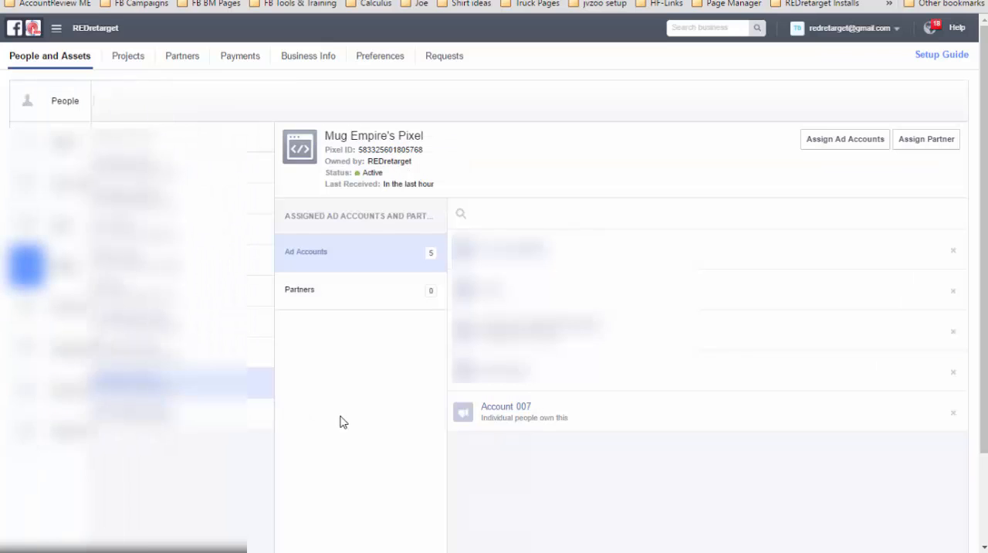
- Open Account 007 in Ads Manager from the ad accounts list and go to its Custom Conversions page
{"action": "mouse_move", "coordinate": [44, 156]}
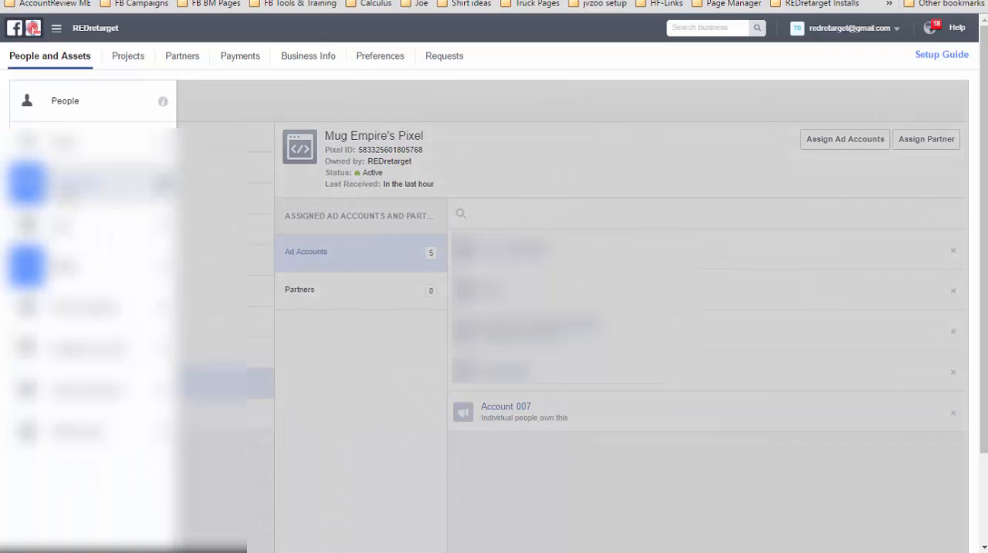
{"action": "left_click", "coordinate": [67, 199]}
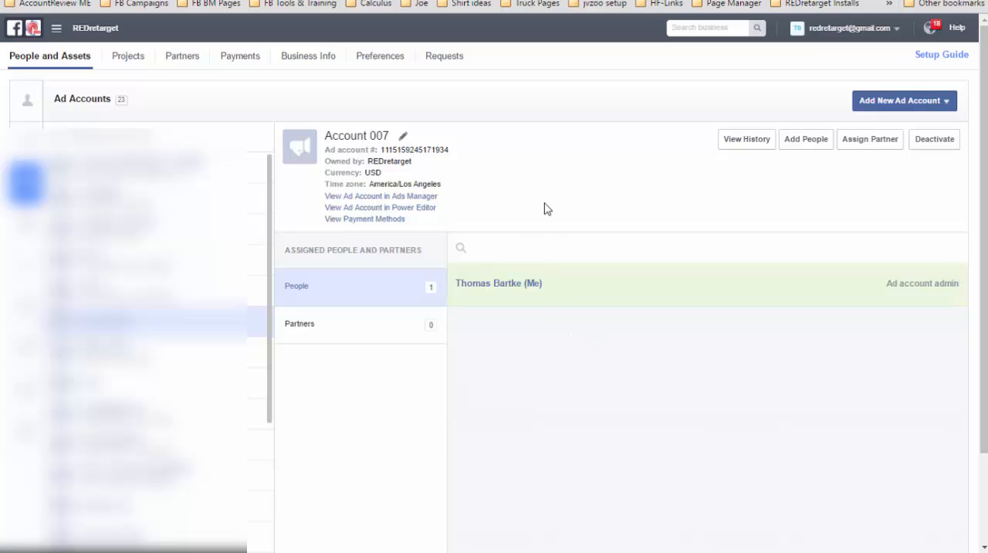
{"action": "left_click", "coordinate": [397, 196]}
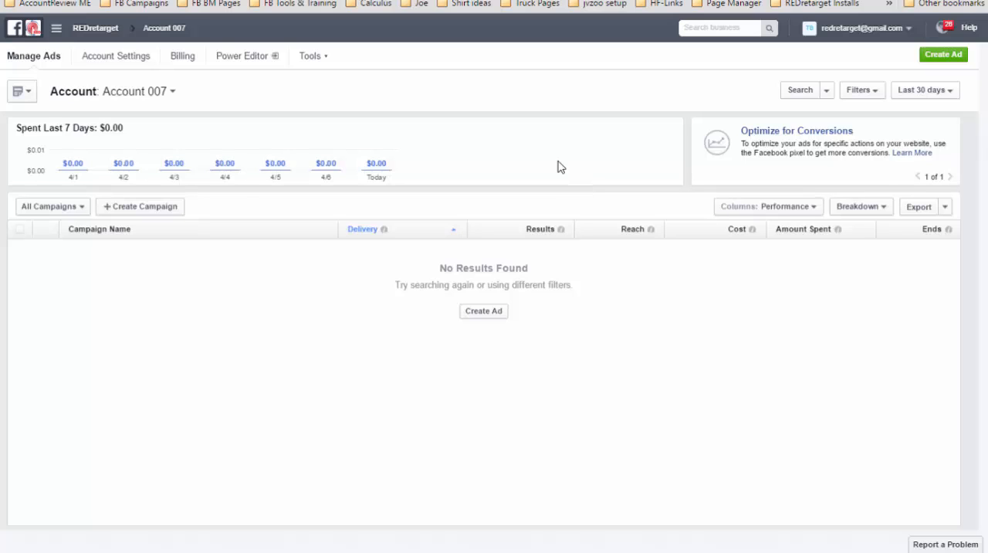
{"action": "left_click", "coordinate": [326, 61]}
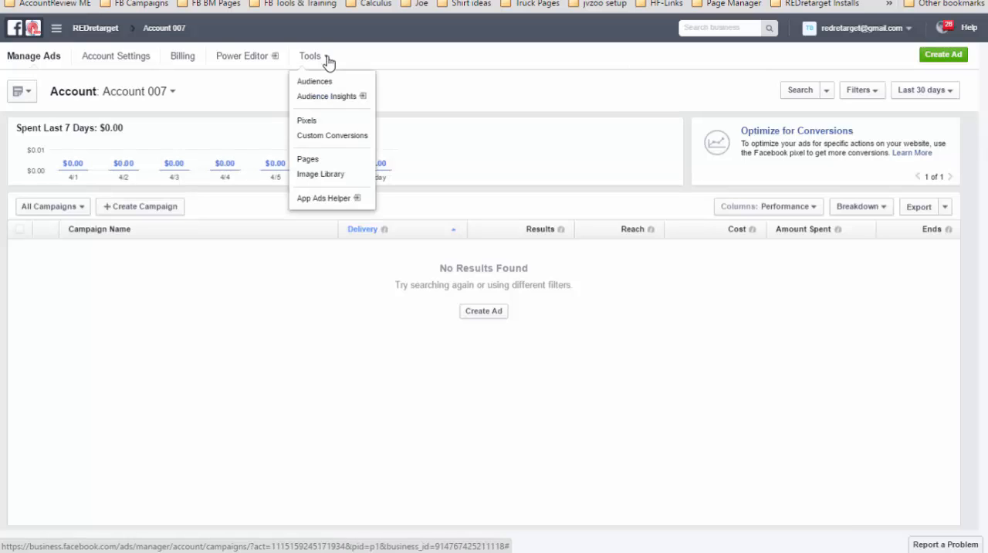
{"action": "left_click", "coordinate": [340, 136]}
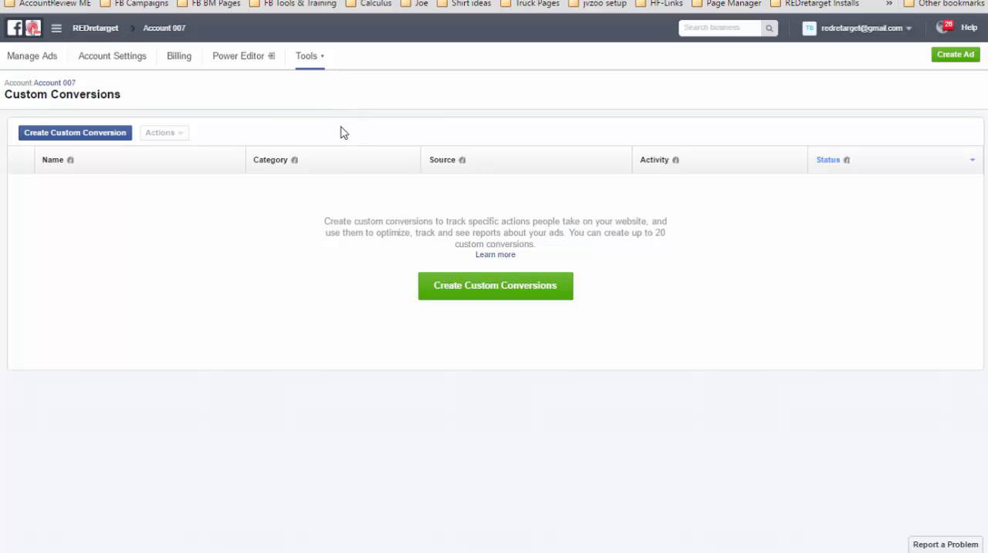
{"action": "left_click", "coordinate": [82, 137]}
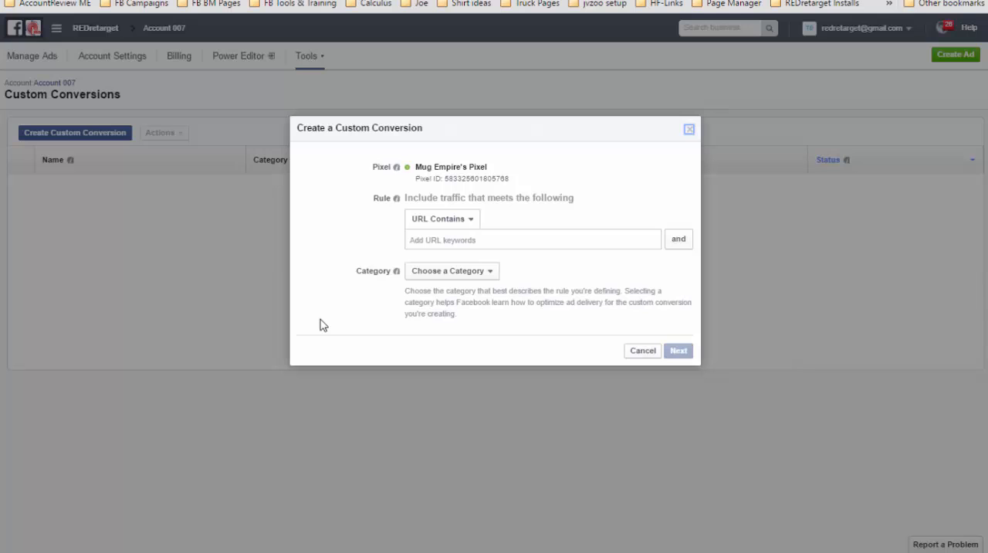
{"action": "left_click", "coordinate": [641, 351]}
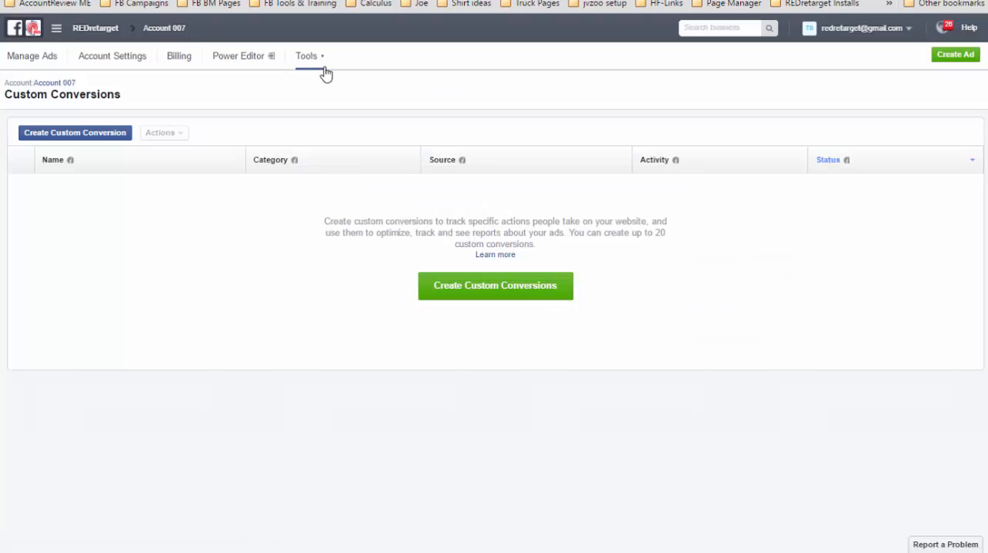
{"action": "left_click", "coordinate": [322, 62]}
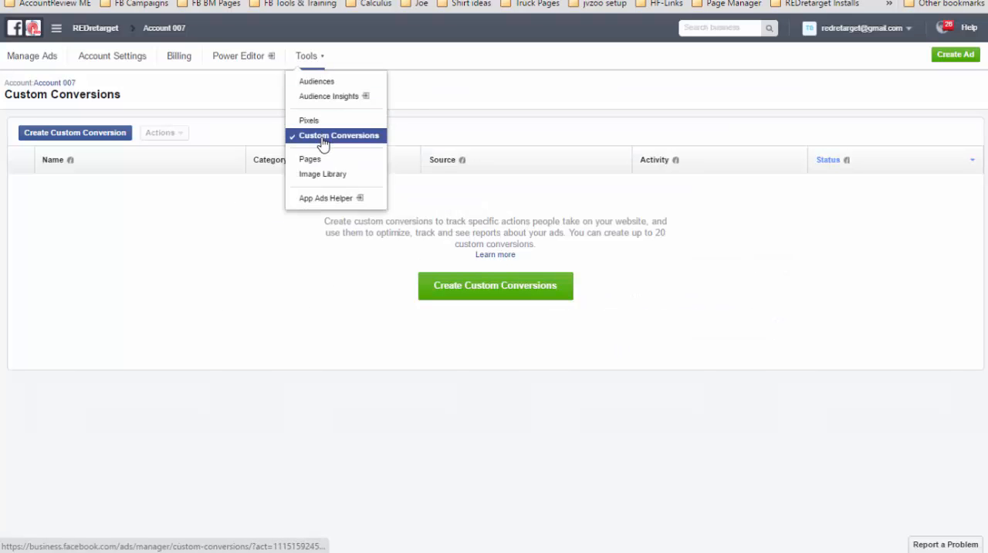
{"action": "left_click", "coordinate": [144, 278]}
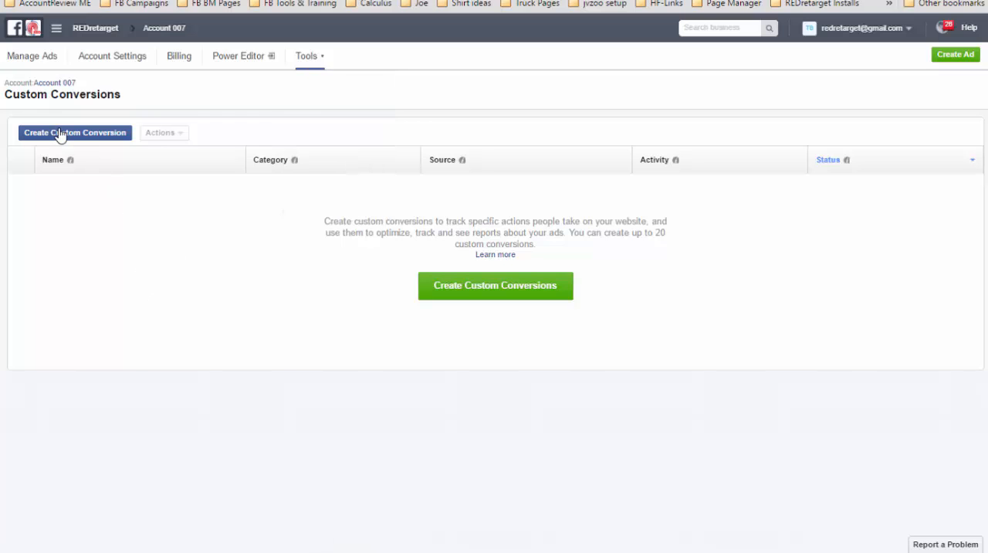
{"action": "left_click", "coordinate": [61, 132]}
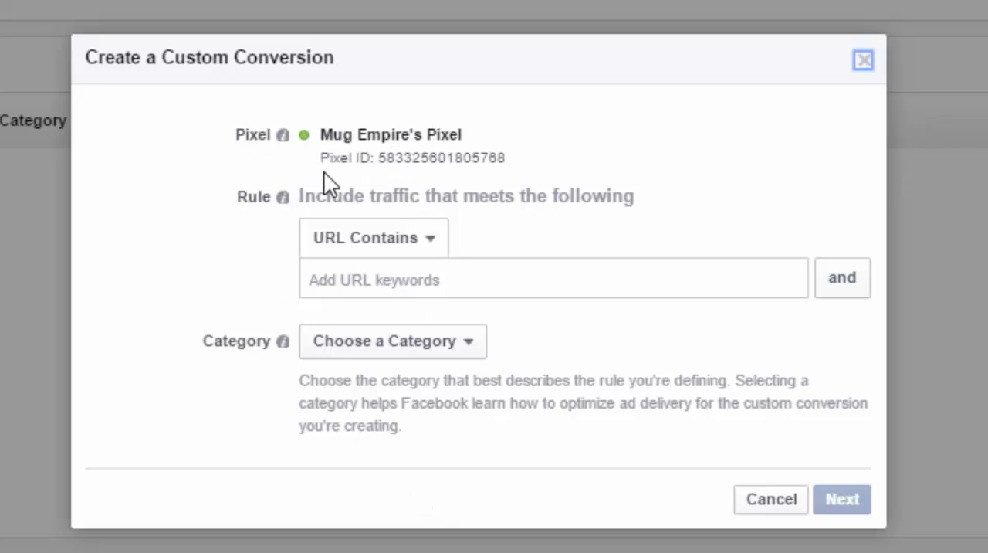
{"action": "mouse_move", "coordinate": [268, 165]}
{"action": "left_click", "coordinate": [362, 252]}
{"action": "left_click", "coordinate": [364, 260]}
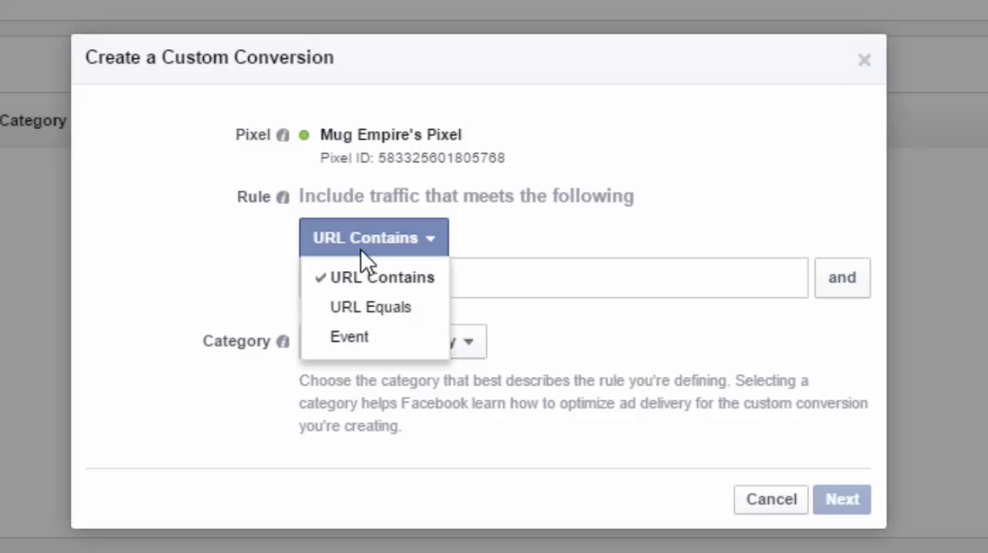
{"action": "left_click", "coordinate": [360, 347]}
{"action": "left_click", "coordinate": [223, 424]}
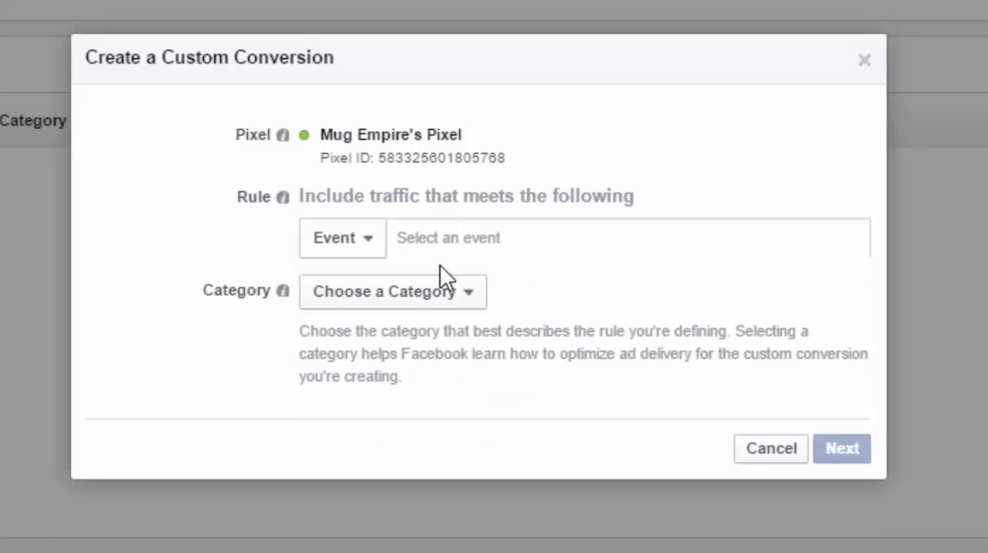
{"action": "left_click", "coordinate": [441, 244]}
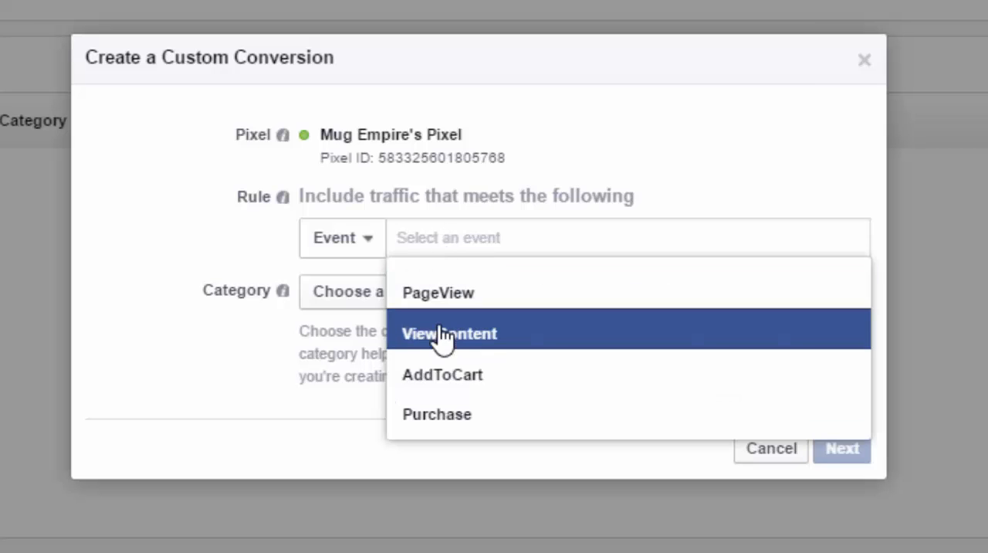
{"action": "left_click", "coordinate": [474, 336]}
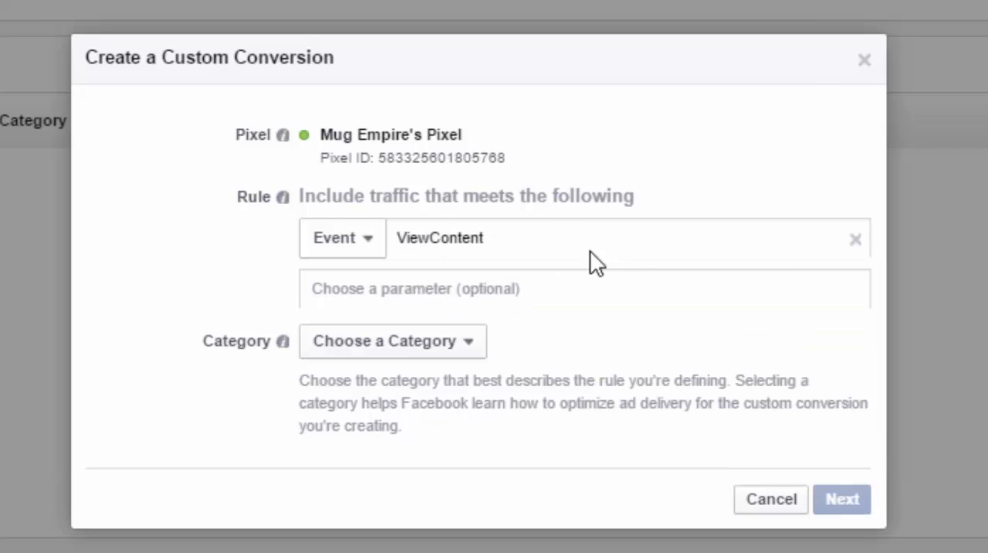
- Add the parameter condition content_name contains rr_track_dog to the ViewContent rule
{"action": "left_click", "coordinate": [475, 289]}
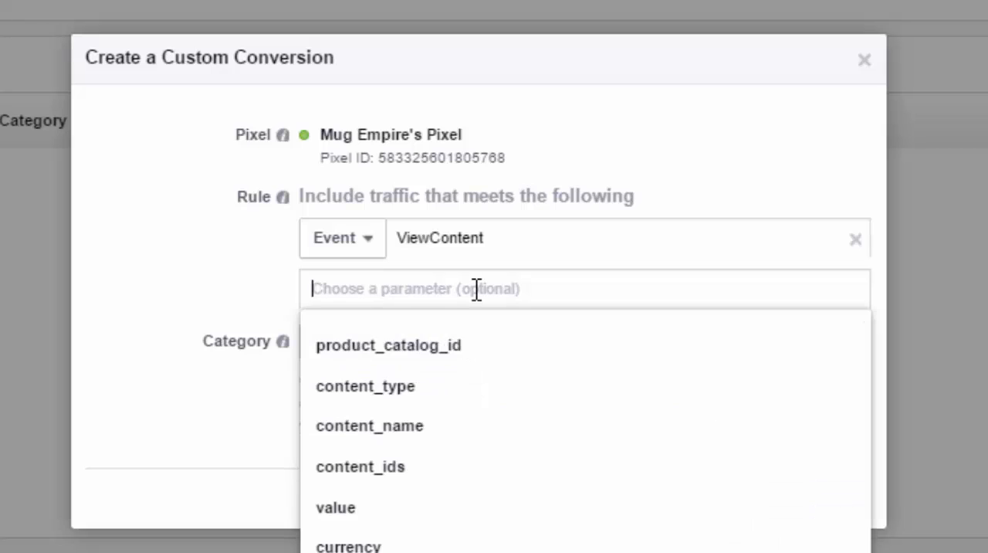
{"action": "left_click", "coordinate": [371, 436]}
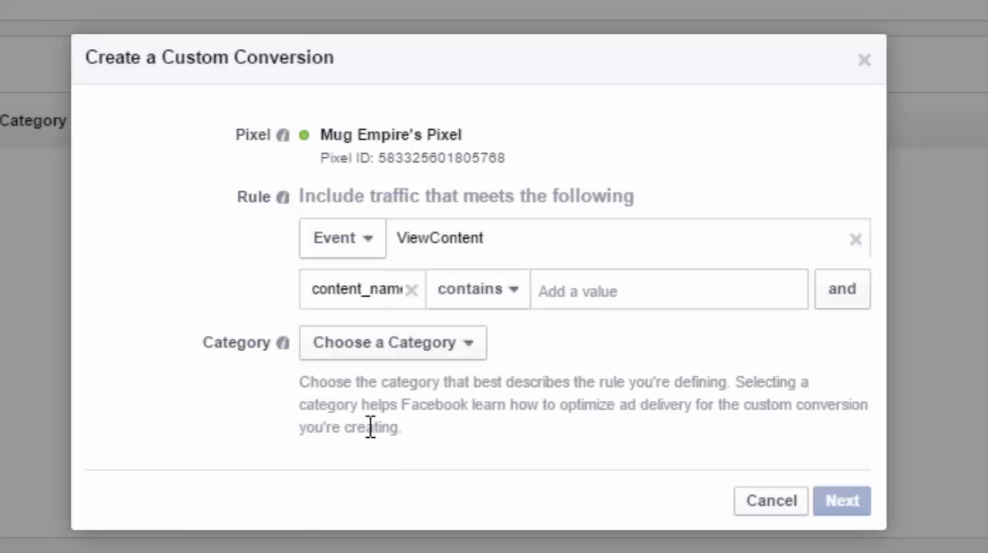
{"action": "left_click", "coordinate": [631, 290]}
{"action": "type", "text": "rr_track_"}
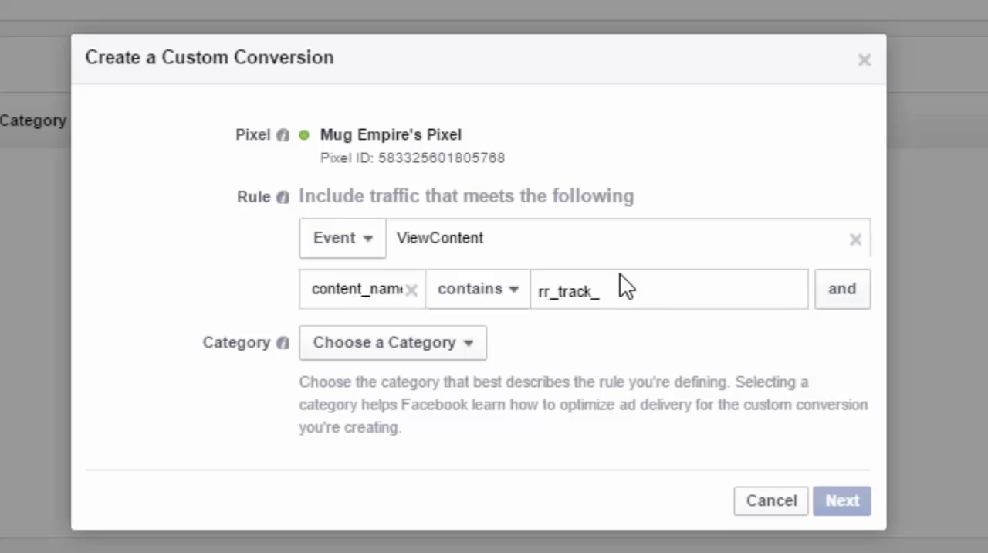
{"action": "type", "text": "dog"}
{"action": "left_click_drag", "start_coordinate": [608, 301], "coordinate": [541, 303]}
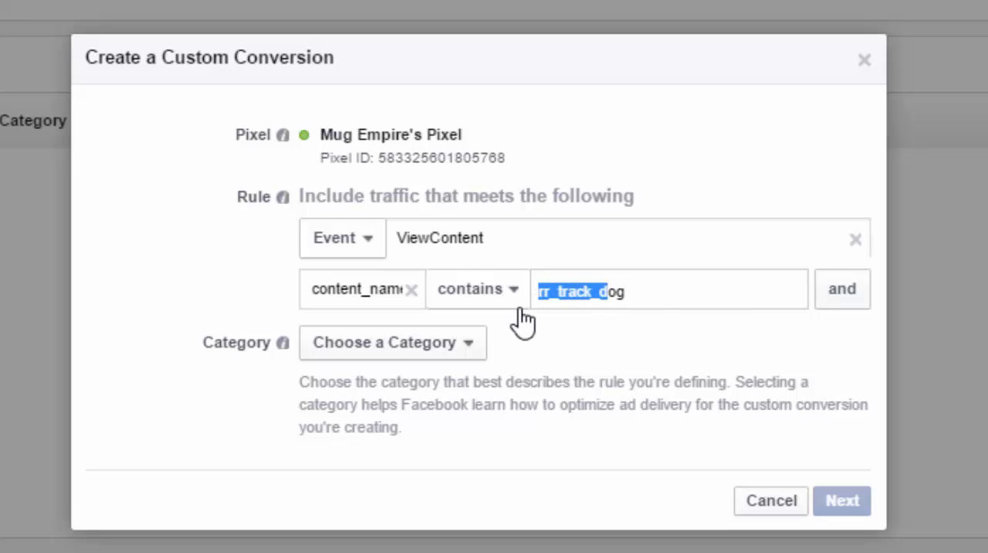
{"action": "left_click", "coordinate": [654, 302]}
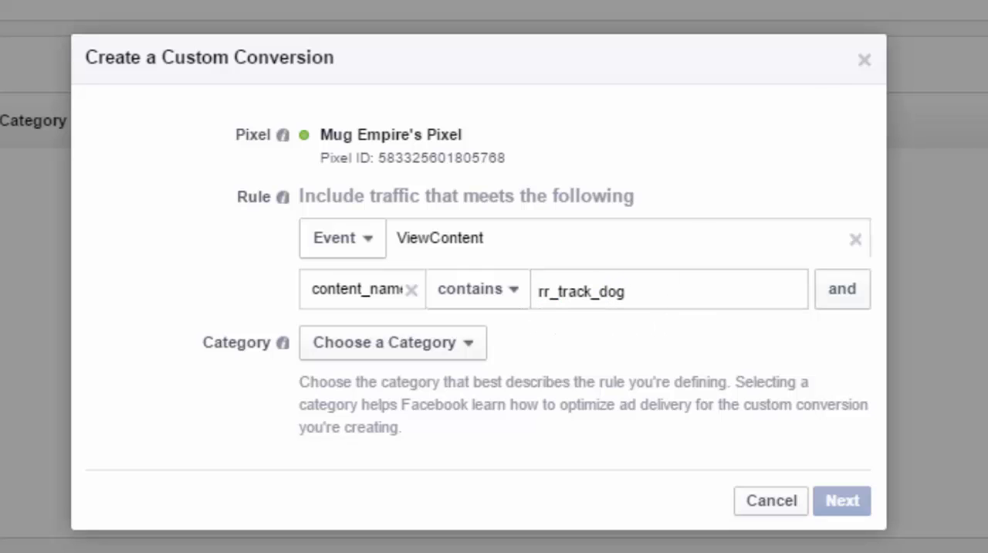
{"action": "key", "text": "Return"}
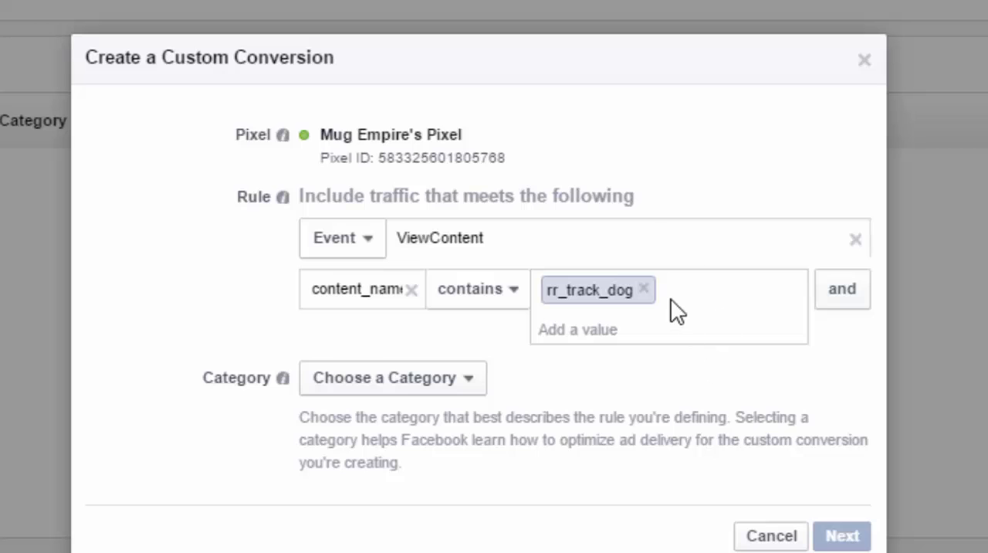
{"action": "left_click", "coordinate": [649, 329]}
- Set the ViewContent custom conversion's category to View Content and continue to naming it
{"action": "left_click", "coordinate": [450, 393]}
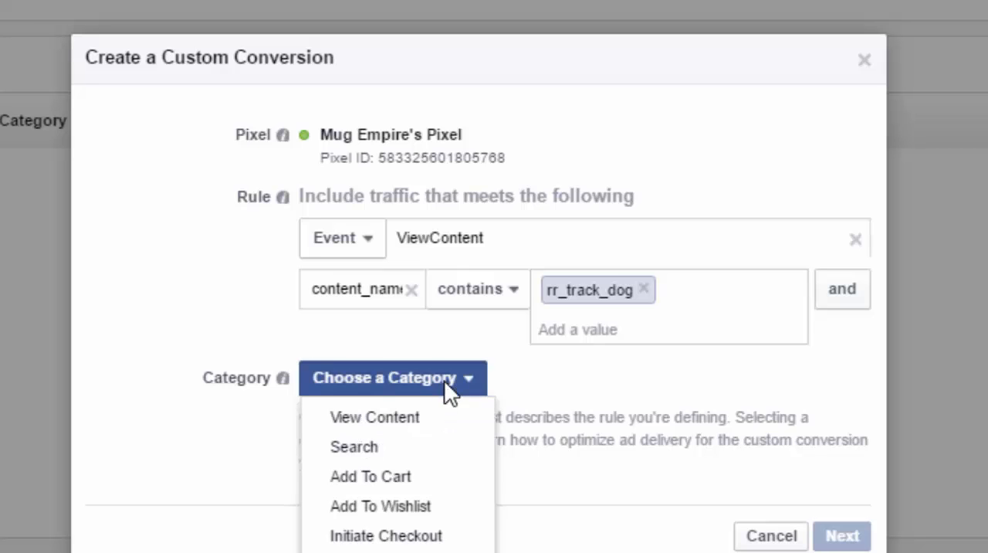
{"action": "left_click", "coordinate": [388, 421]}
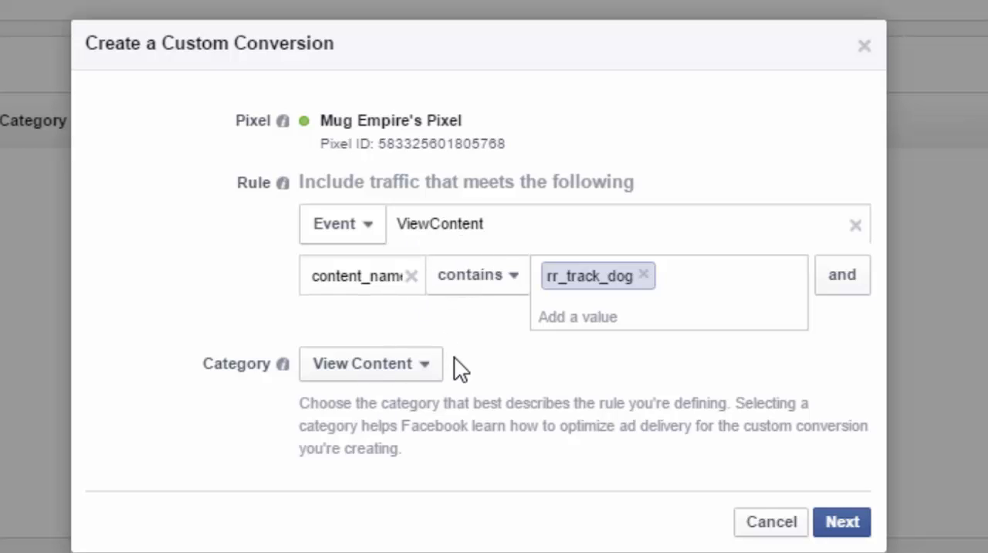
{"action": "left_click", "coordinate": [846, 523]}
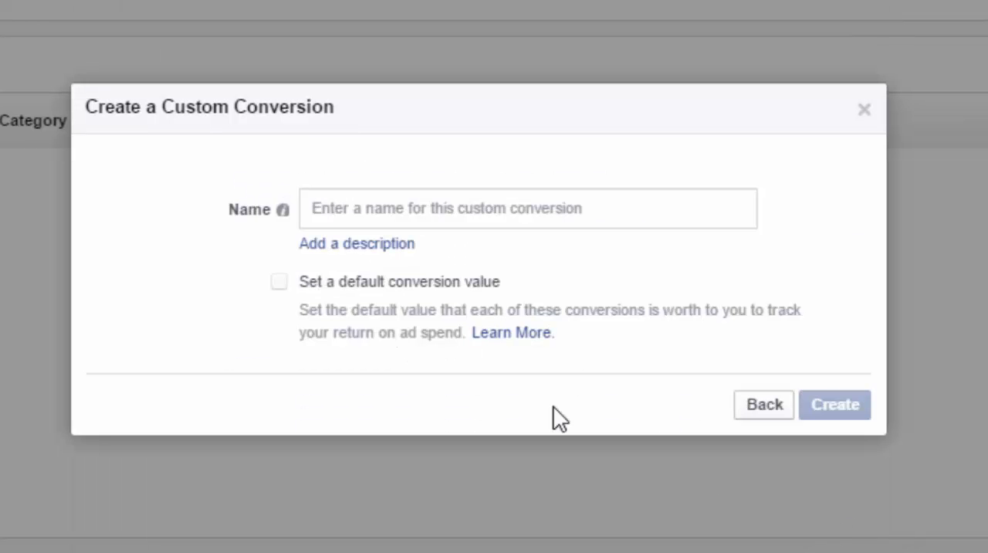
{"action": "left_click", "coordinate": [339, 205]}
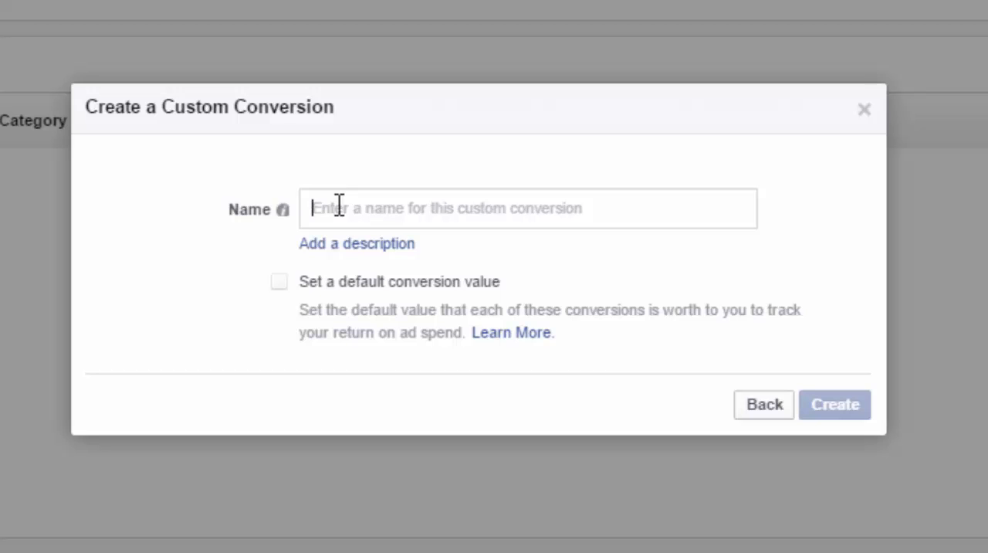
{"action": "type", "text": "View"}
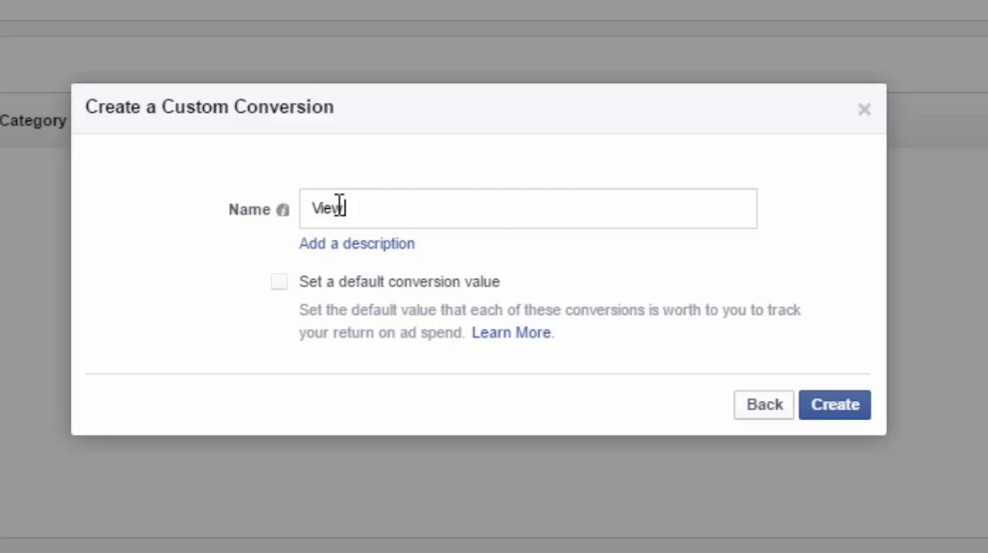
{"action": "type", "text": " Content"}
{"action": "key", "text": "ctrl+shift+Left"}
{"action": "key", "text": "ctrl+shift+Left"}
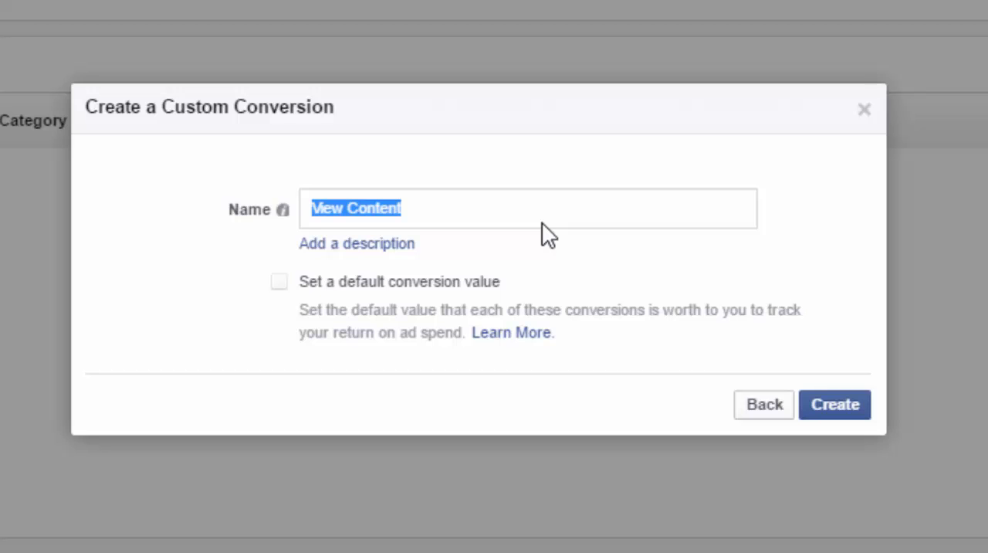
{"action": "key", "text": "BackSpace"}
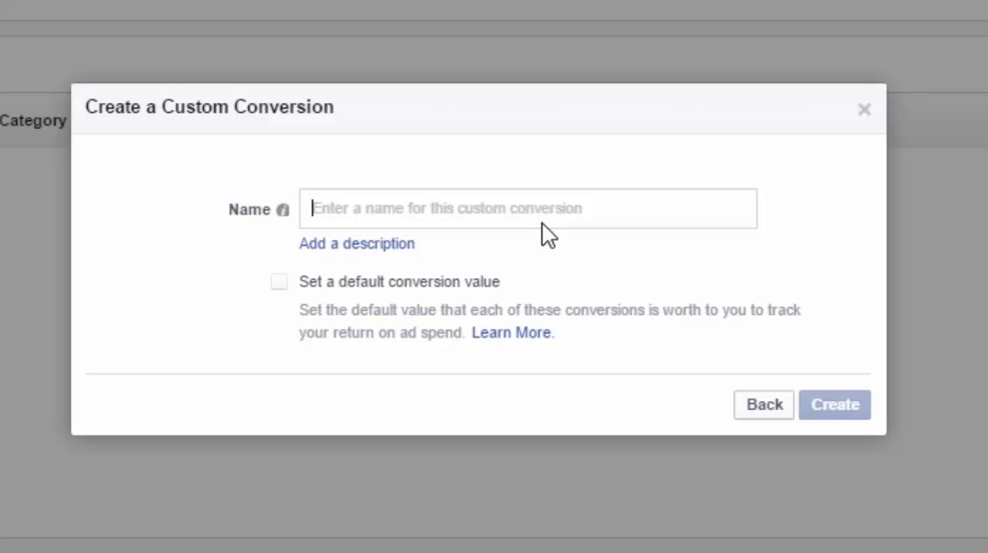
- Name the custom conversion CC Dog Niche VC, create it and close the confirmation
{"action": "type", "text": "CC"}
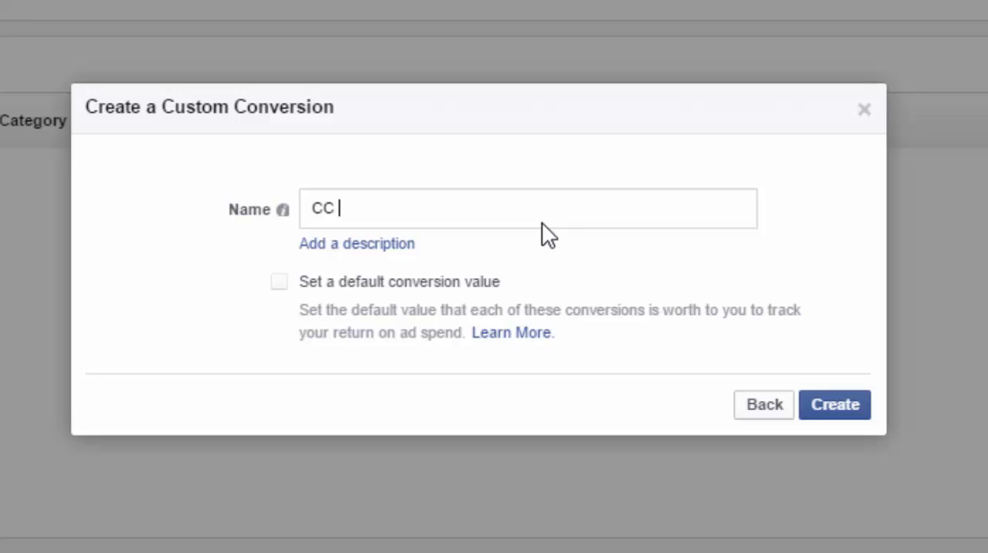
{"action": "type", "text": "Dog Niche "}
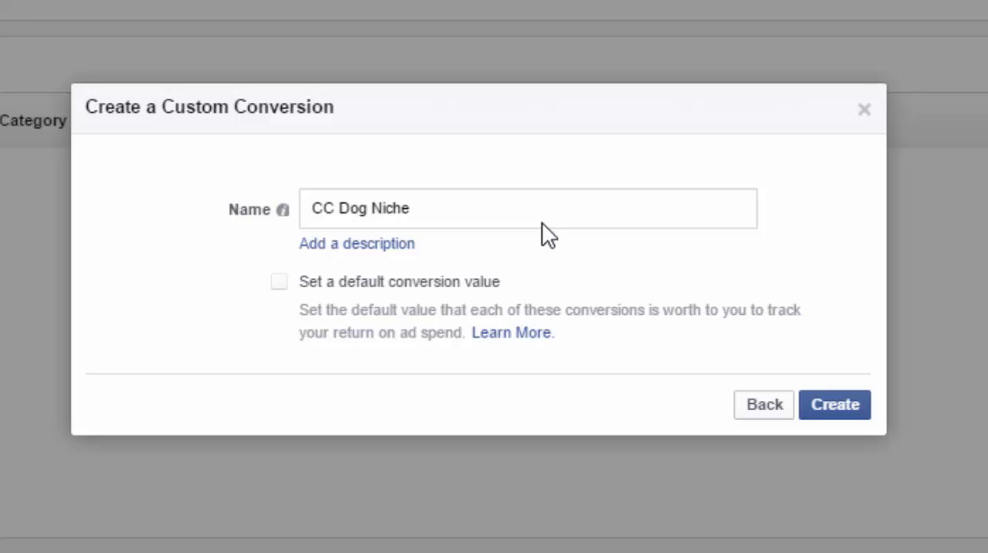
{"action": "type", "text": "VC"}
{"action": "left_click_drag", "start_coordinate": [313, 206], "coordinate": [446, 213]}
{"action": "left_click", "coordinate": [585, 149]}
{"action": "left_click", "coordinate": [837, 417]}
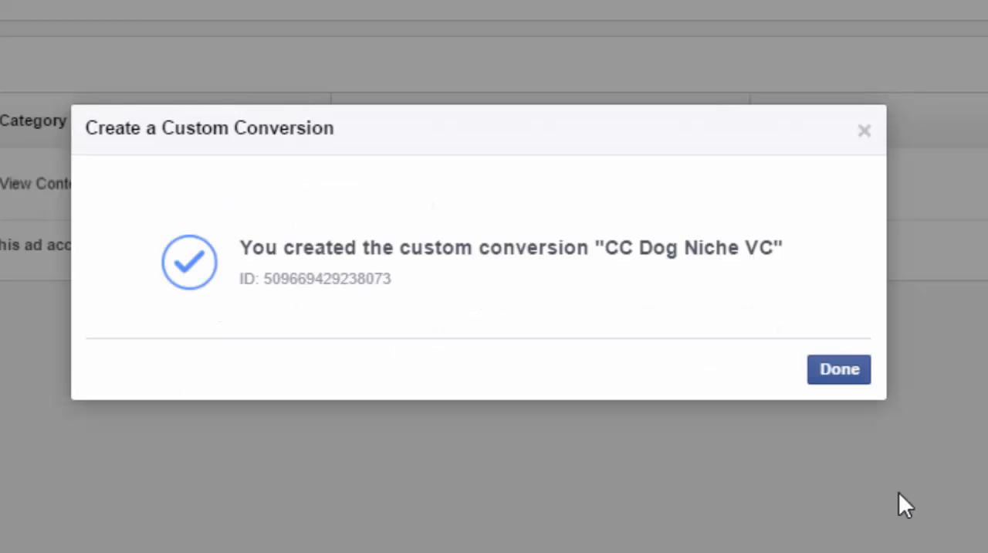
{"action": "left_click", "coordinate": [850, 371]}
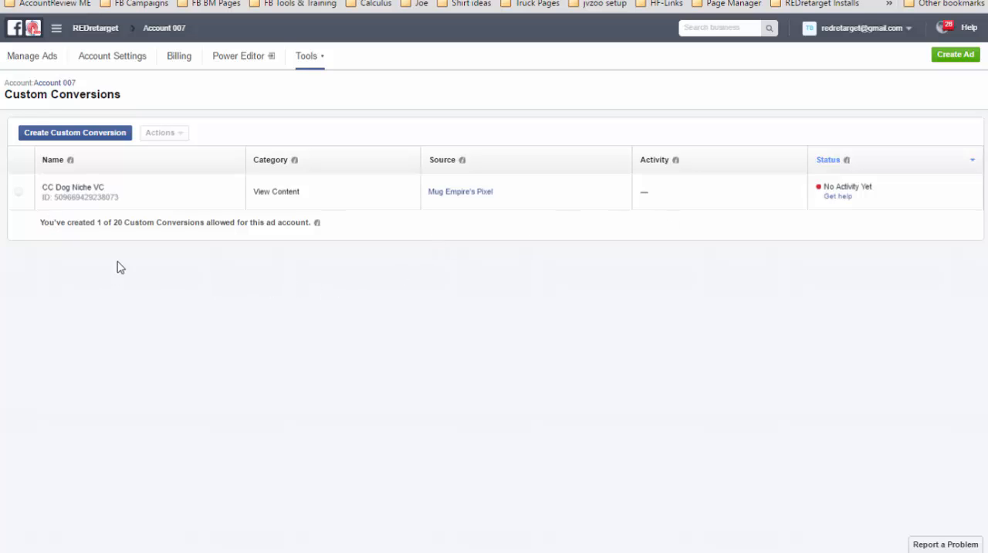
{"action": "left_click", "coordinate": [955, 57]}
{"action": "left_click", "coordinate": [65, 139]}
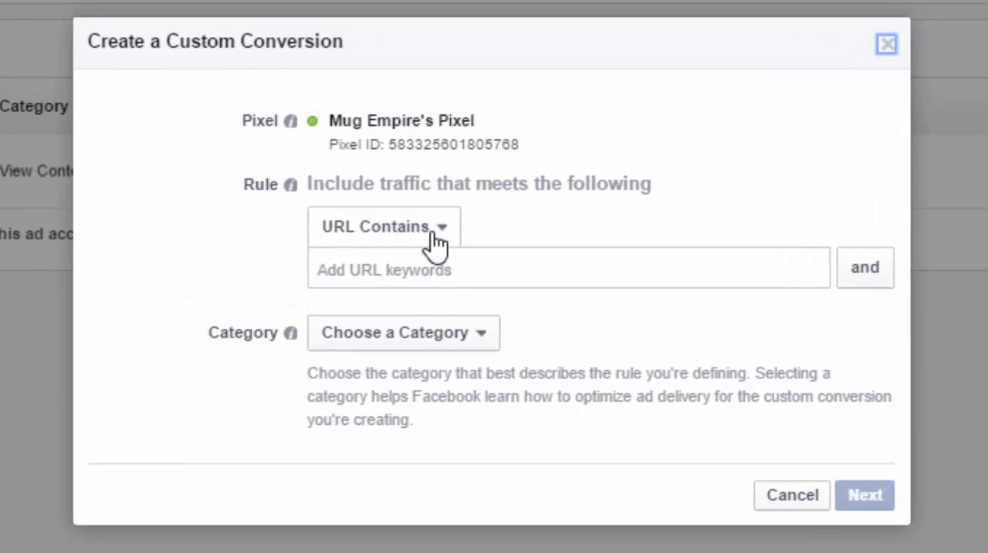
{"action": "left_click", "coordinate": [443, 236]}
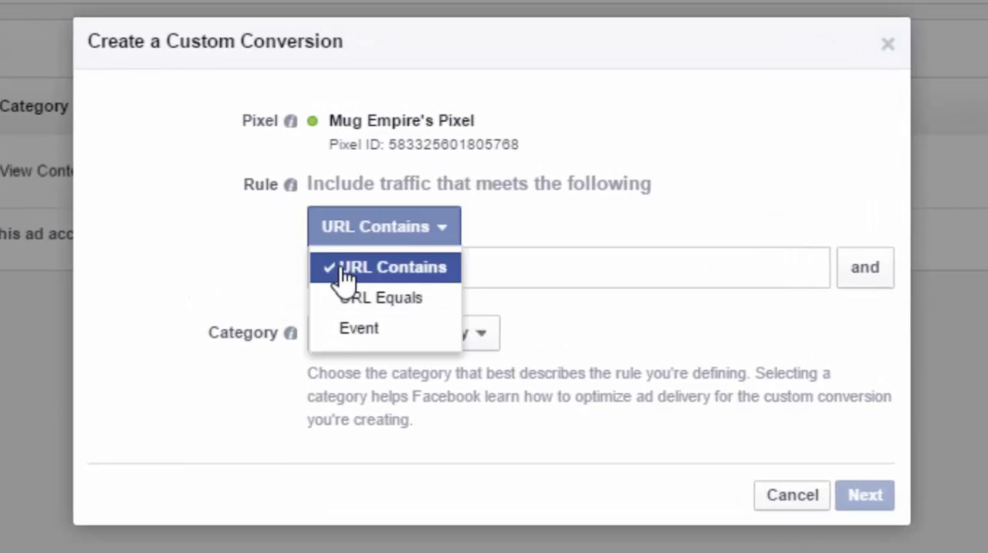
{"action": "left_click", "coordinate": [359, 329]}
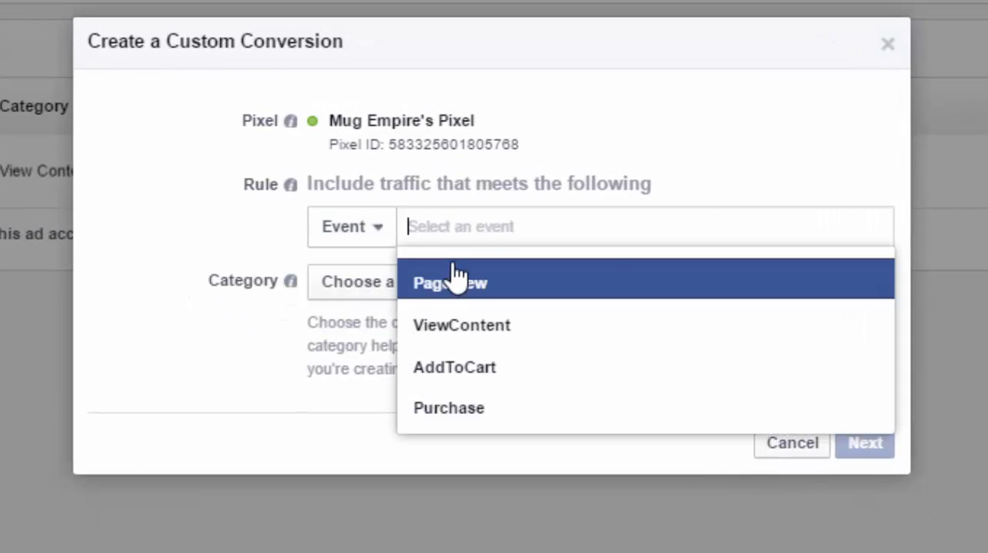
{"action": "left_click", "coordinate": [461, 379]}
- Add the parameter condition content_name contains rr_track_dog to the AddToCart rule
{"action": "left_click", "coordinate": [383, 283]}
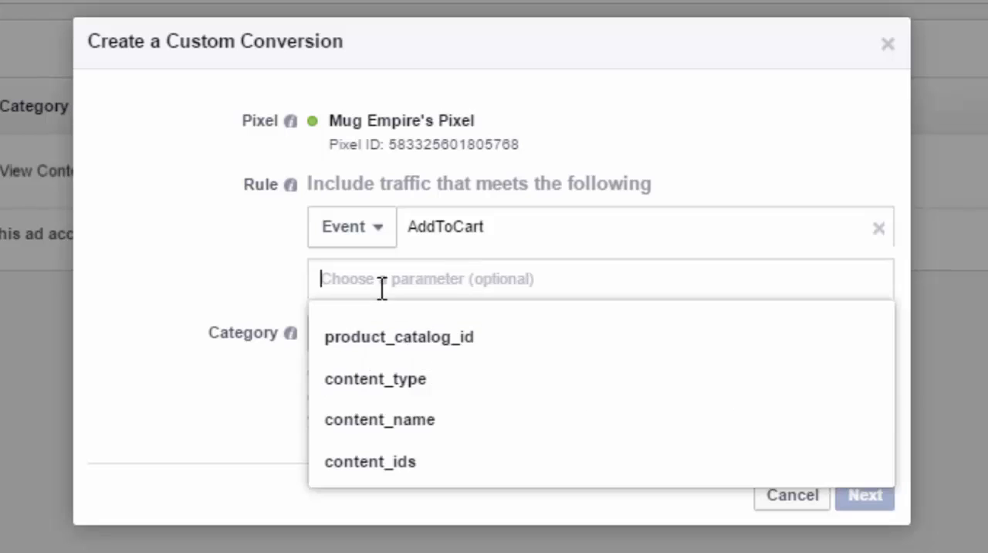
{"action": "left_click", "coordinate": [379, 419]}
{"action": "left_click", "coordinate": [592, 277]}
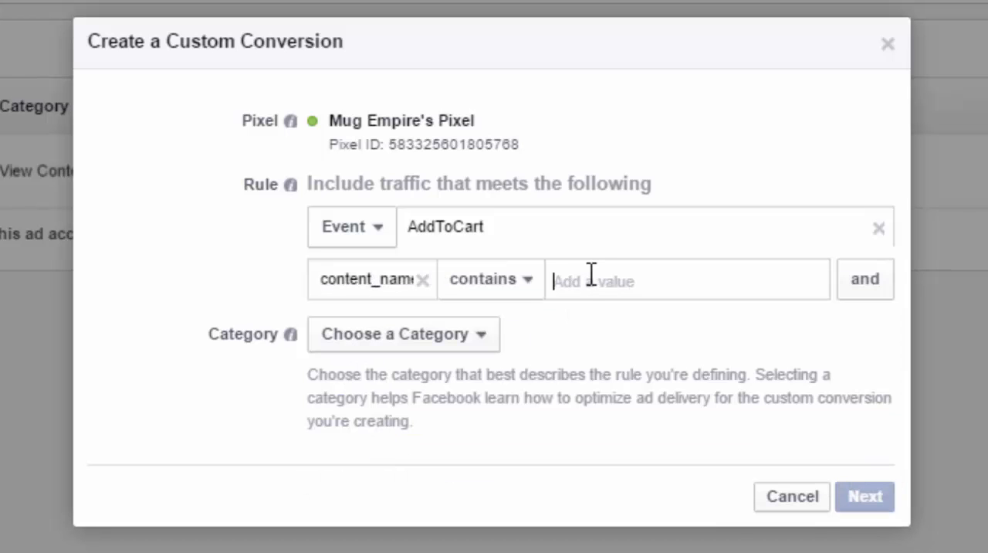
{"action": "type", "text": "rr_track_dog"}
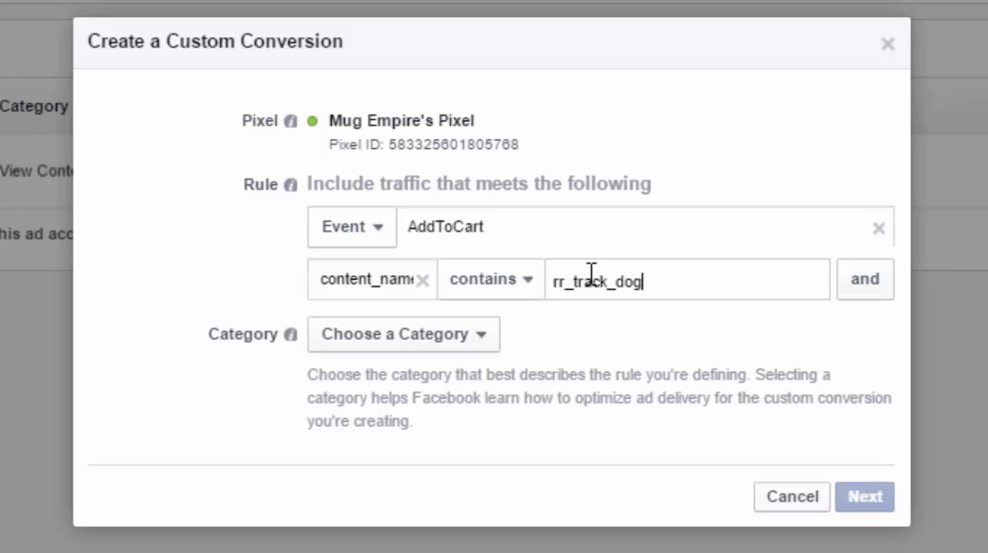
{"action": "left_click", "coordinate": [412, 340]}
- Set the AddToCart conversion's category to Add To Cart and continue to naming it
{"action": "left_click", "coordinate": [409, 373]}
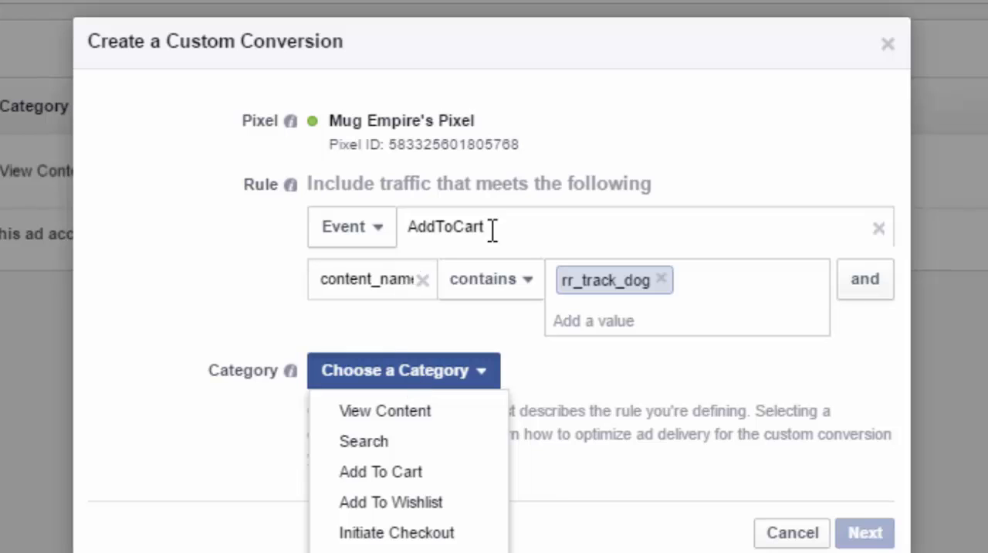
{"action": "left_click", "coordinate": [386, 474]}
{"action": "left_click", "coordinate": [865, 518]}
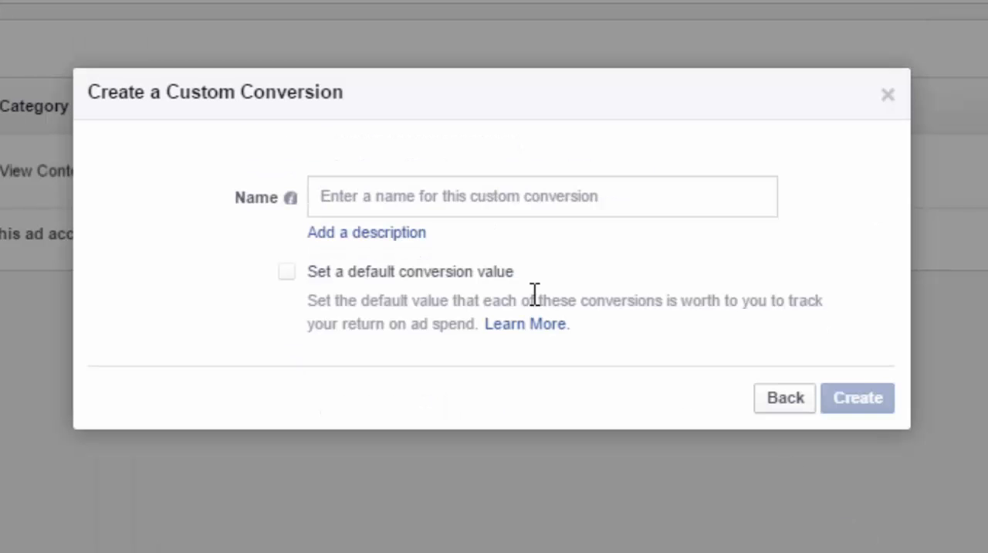
- Name the custom conversion CC Dog Niche ATC, create it and close the confirmation
{"action": "left_click", "coordinate": [418, 196]}
{"action": "type", "text": "CC"}
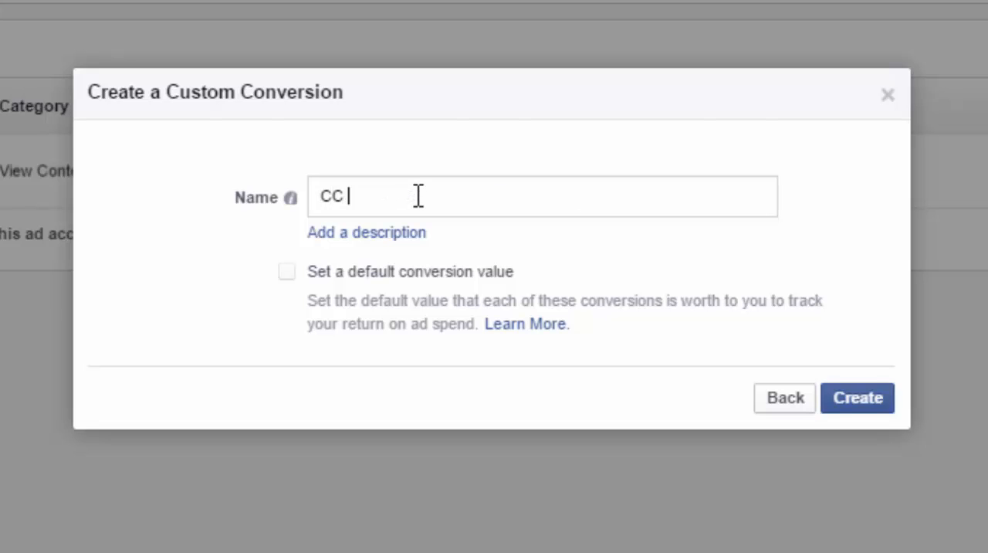
{"action": "type", "text": " Dog niche"}
{"action": "key", "text": "shift+Right"}
{"action": "type", "text": "Niche ATC"}
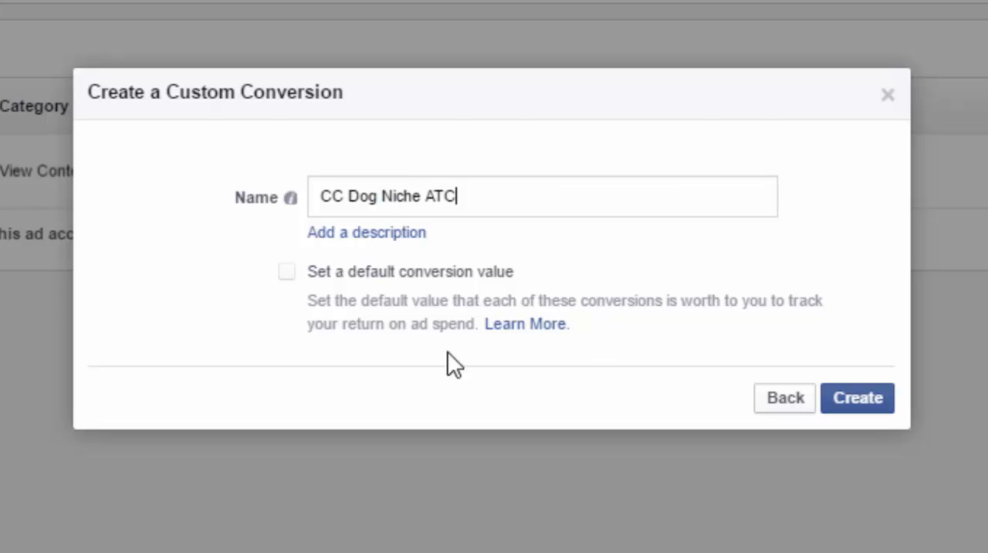
{"action": "left_click", "coordinate": [861, 403]}
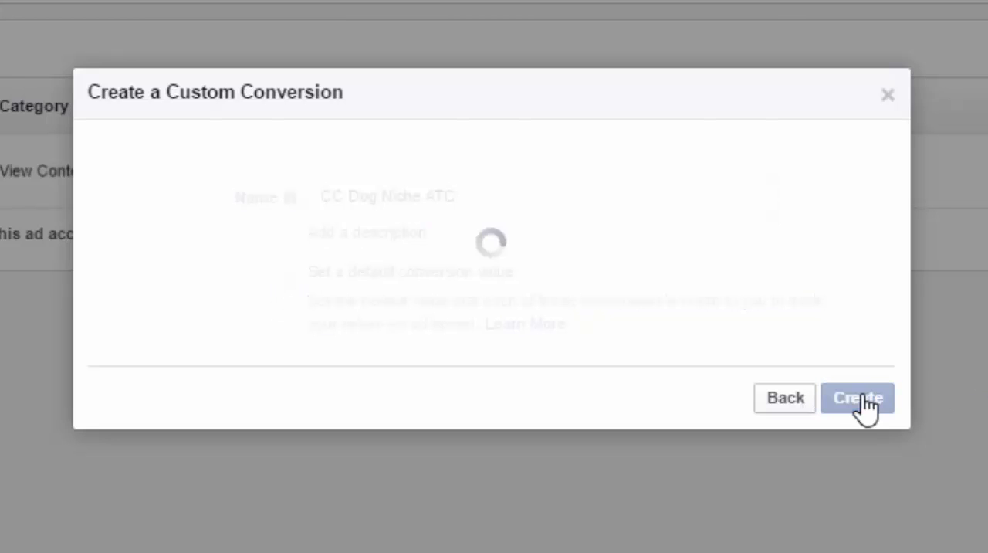
{"action": "left_click", "coordinate": [857, 366]}
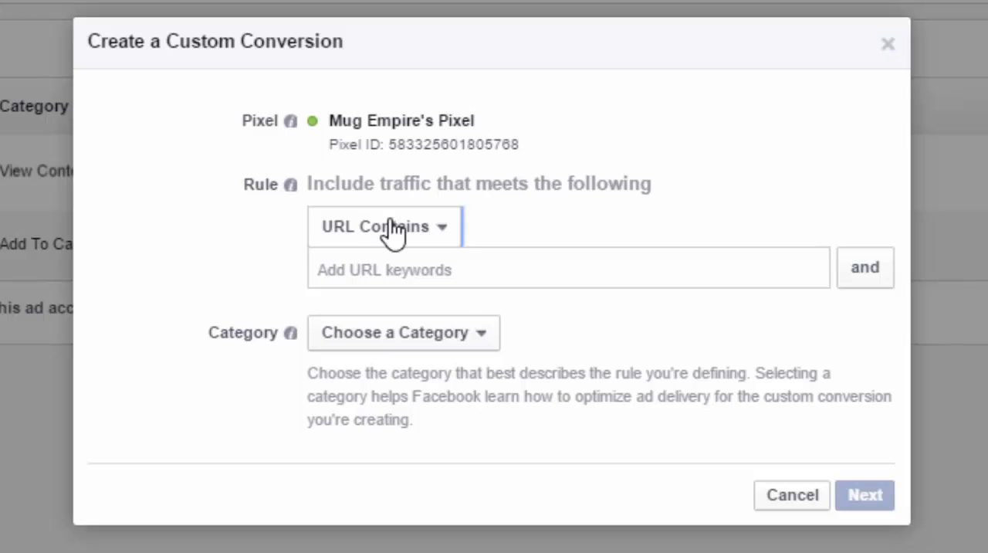
{"action": "left_click", "coordinate": [381, 233]}
{"action": "left_click", "coordinate": [372, 297]}
{"action": "left_click", "coordinate": [374, 231]}
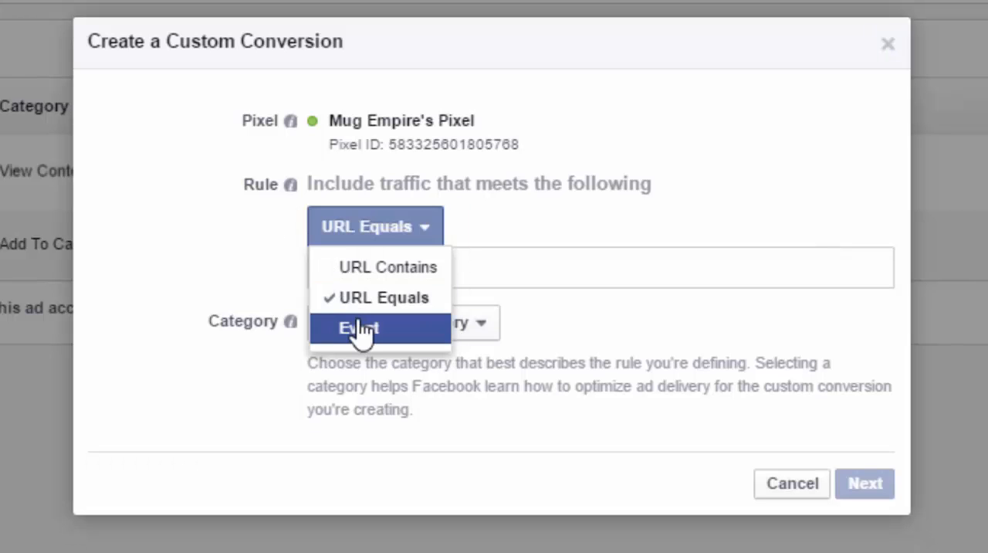
{"action": "left_click", "coordinate": [392, 332]}
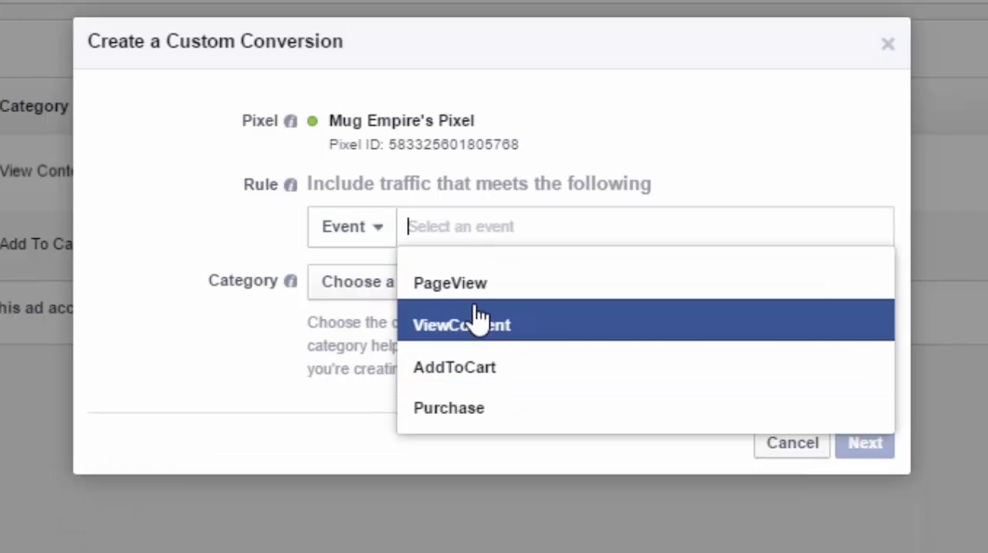
{"action": "left_click", "coordinate": [468, 421]}
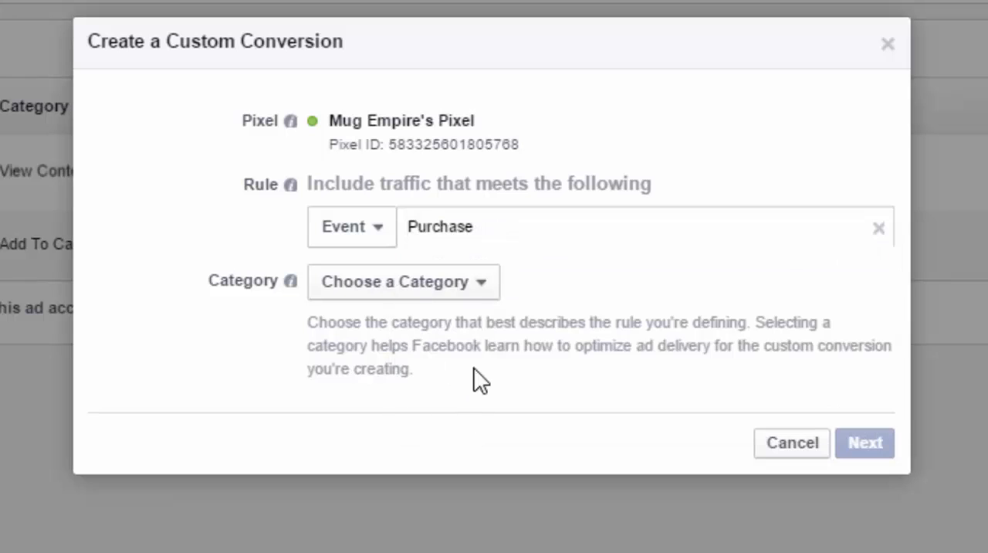
- Add the parameter condition content_name contains rr_track_dog to the Purchase rule
{"action": "left_click", "coordinate": [403, 283]}
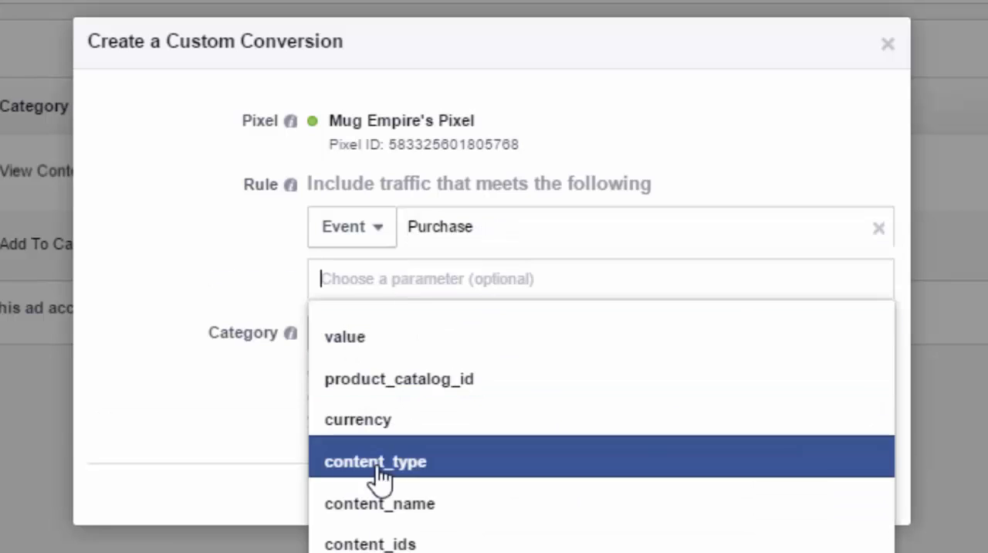
{"action": "left_click", "coordinate": [378, 513]}
{"action": "left_click", "coordinate": [627, 283]}
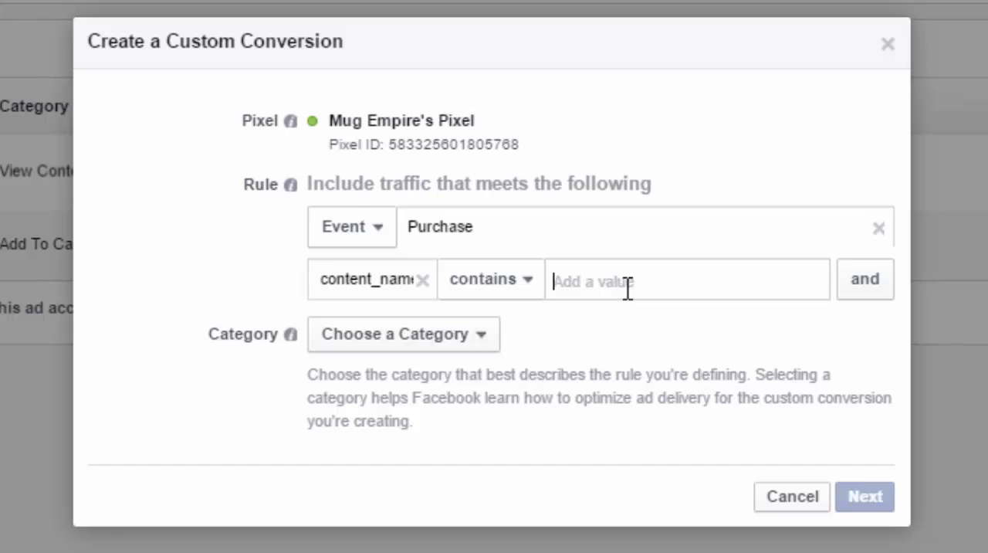
{"action": "type", "text": "m_track_d"}
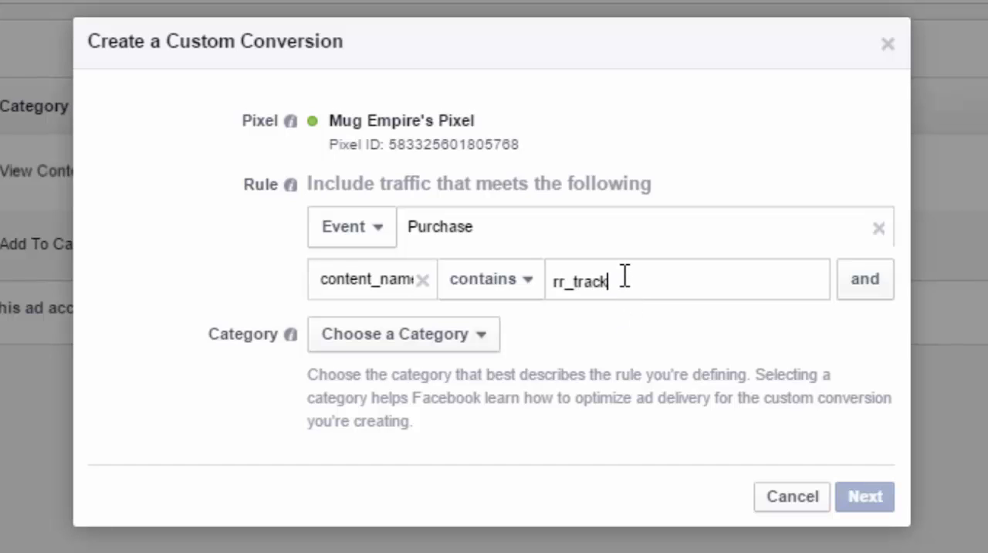
{"action": "type", "text": "og"}
{"action": "left_click", "coordinate": [404, 335]}
- Set the Purchase conversion's category to Purchase and continue to naming it
{"action": "left_click", "coordinate": [404, 371]}
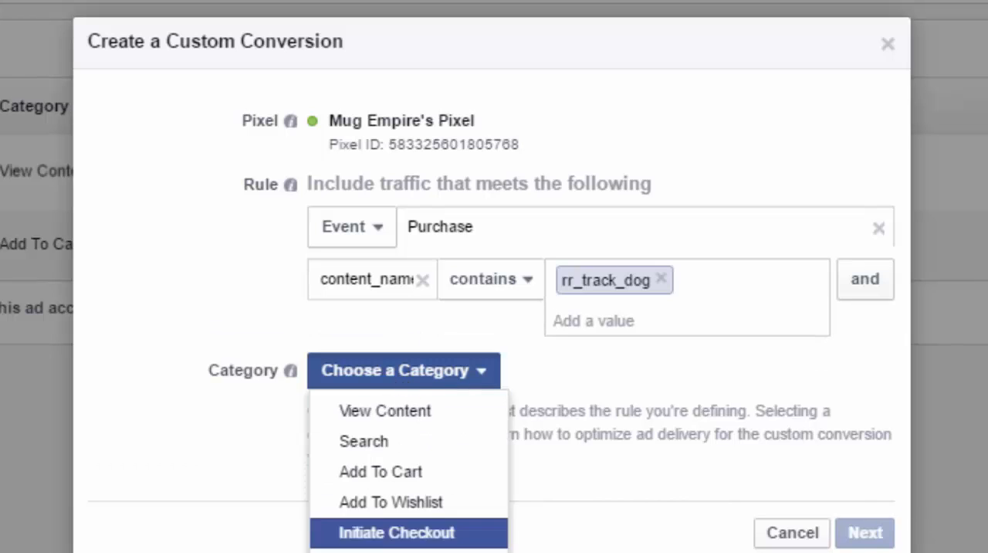
{"action": "left_click", "coordinate": [386, 551]}
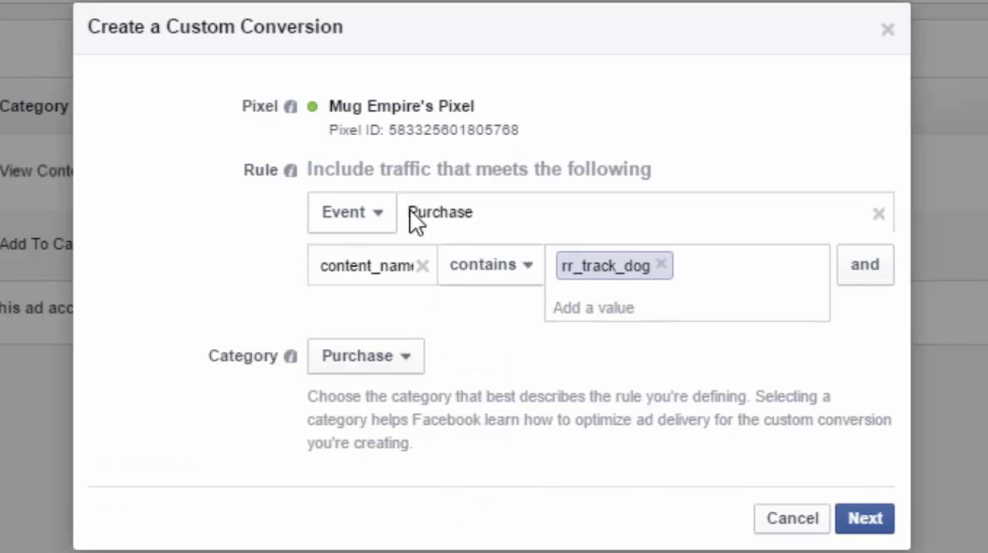
{"action": "left_click", "coordinate": [865, 519]}
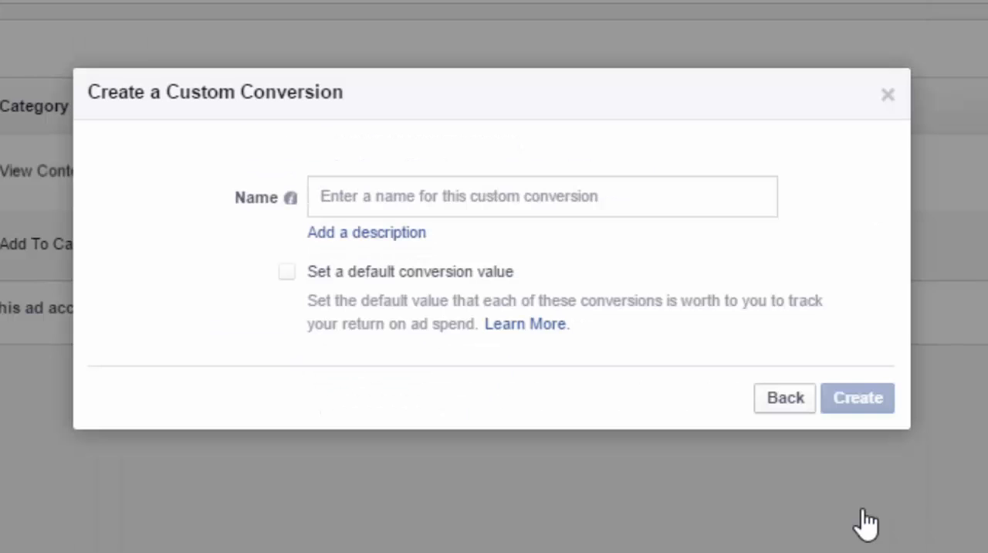
- Name the custom conversion CC Dog Niche Purchase, create it and close the confirmation
{"action": "left_click", "coordinate": [474, 207]}
{"action": "type", "text": "CC D"}
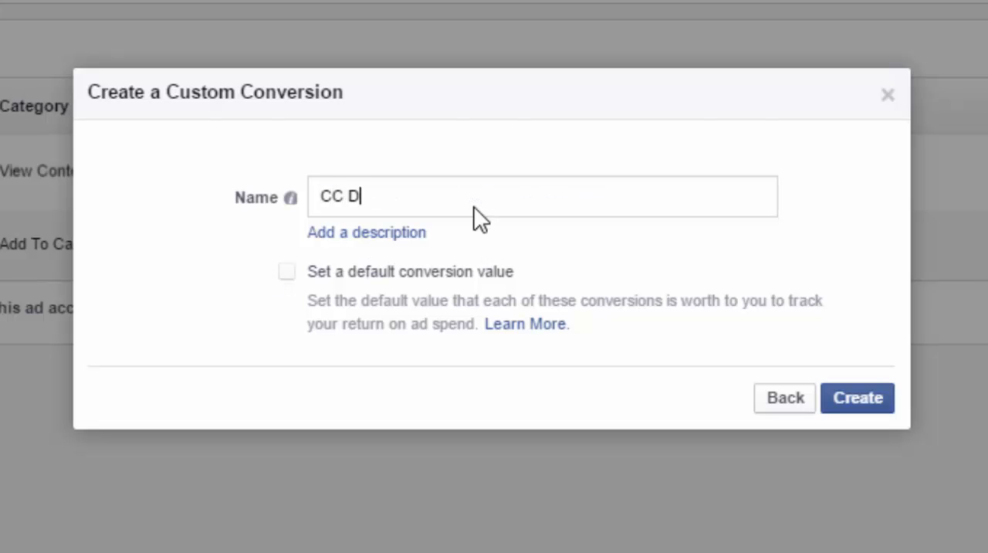
{"action": "type", "text": "og niche"}
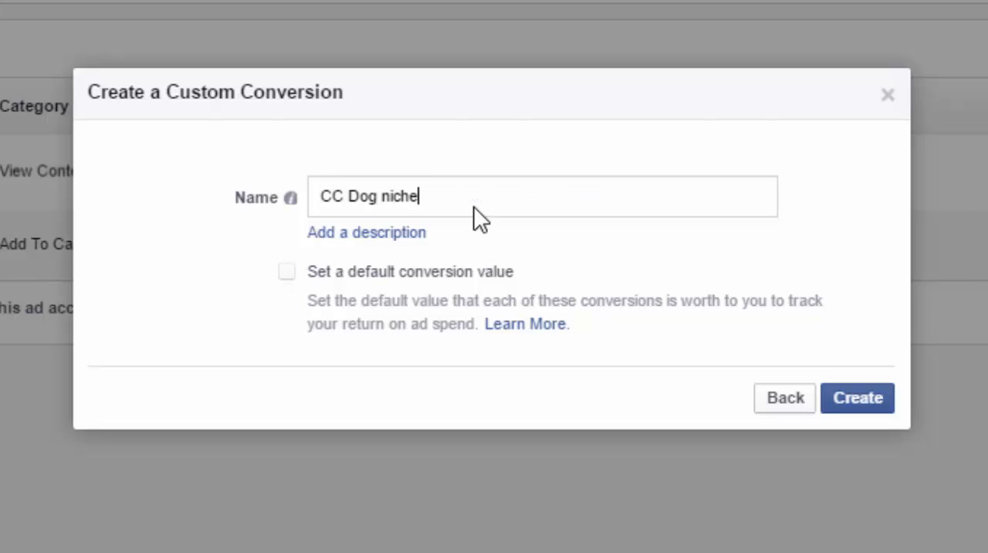
{"action": "key", "text": "Delete"}
{"action": "type", "text": "Niche Purchase"}
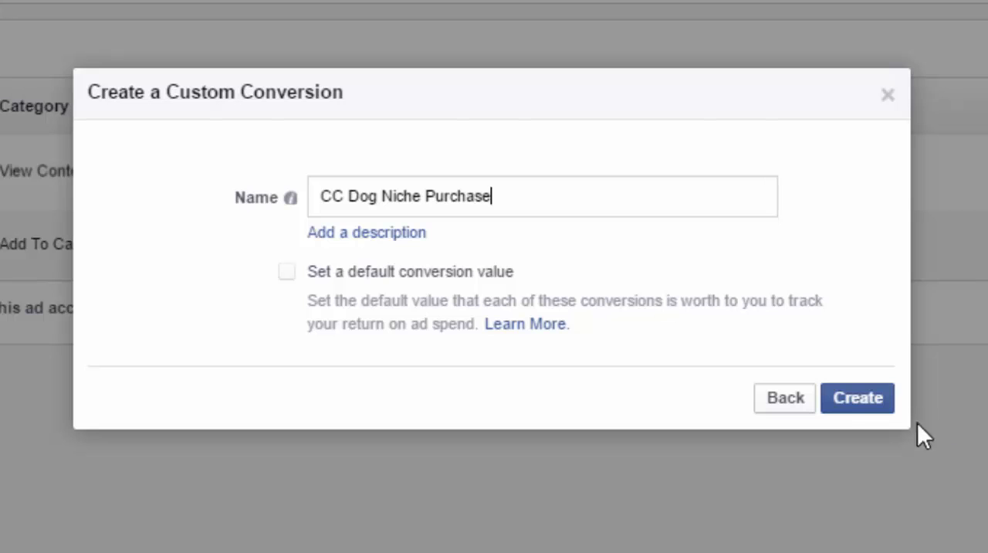
{"action": "left_click", "coordinate": [857, 401]}
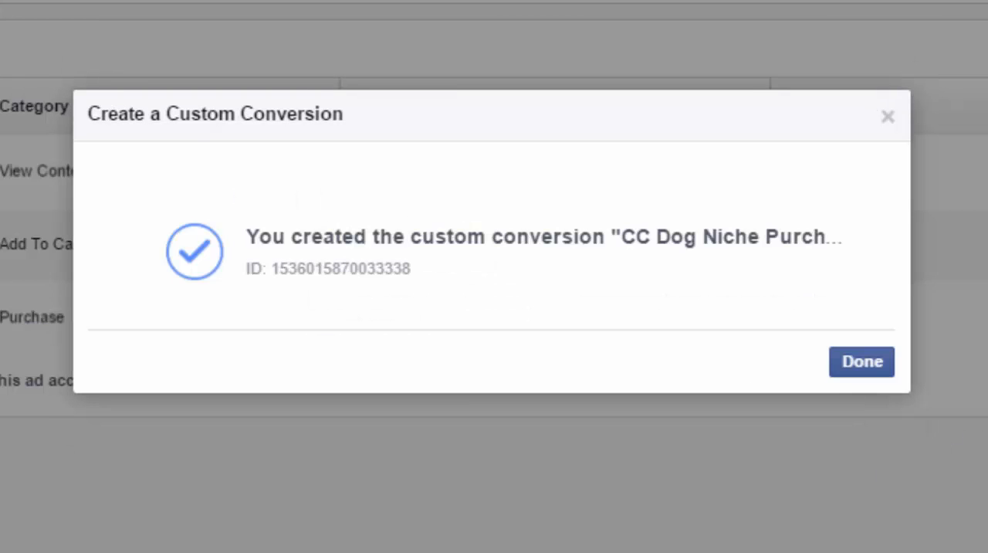
{"action": "left_click", "coordinate": [858, 369]}
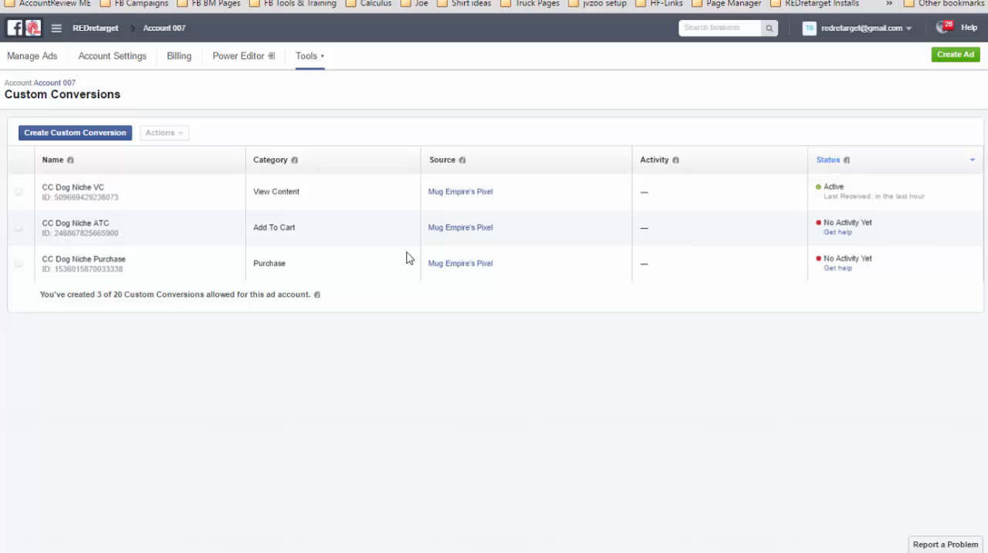
- Switch to Power Editor and set up a new campaign named Test Dog CC with the Website Conversions objective
{"action": "left_click", "coordinate": [240, 66]}
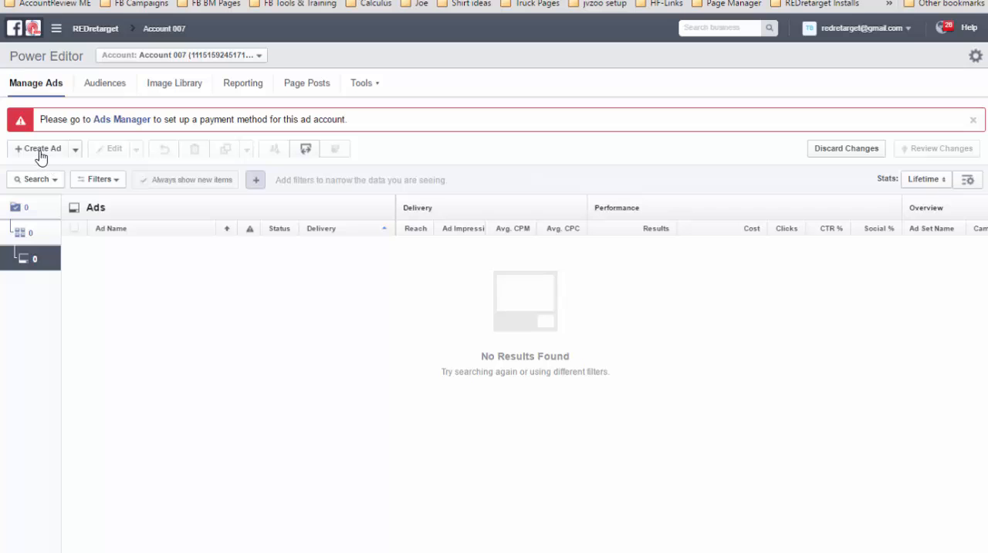
{"action": "left_click", "coordinate": [32, 211]}
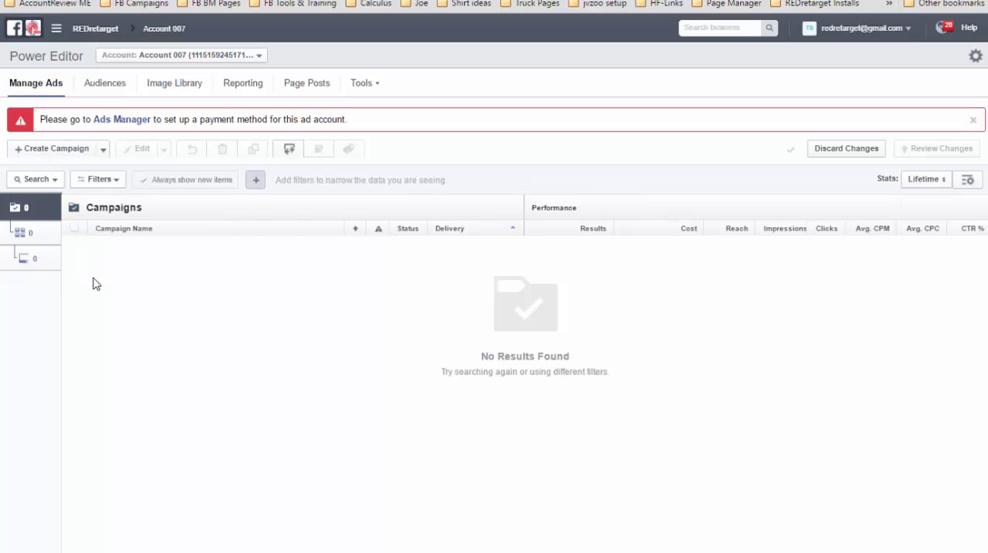
{"action": "left_click", "coordinate": [55, 153]}
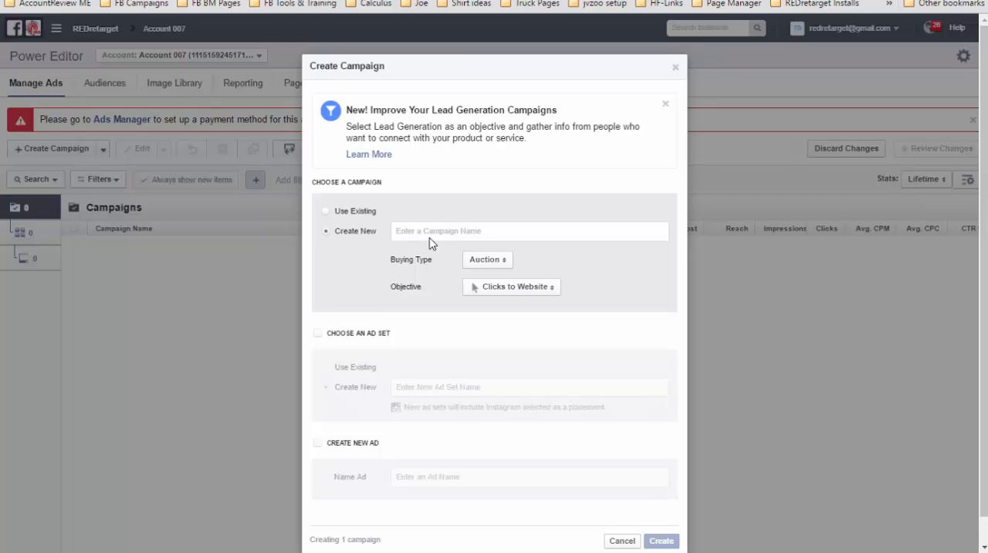
{"action": "type", "text": "Test Dog CC"}
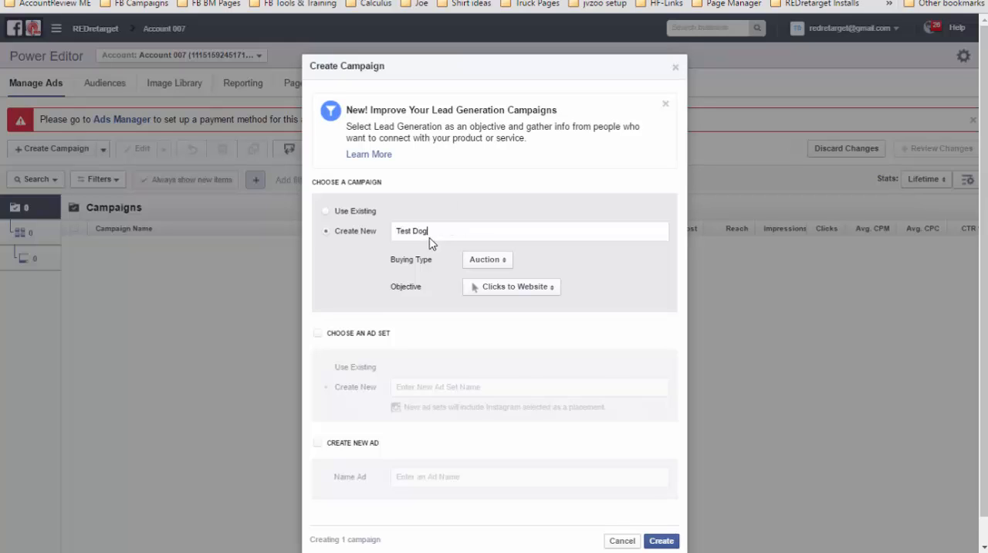
{"action": "left_click", "coordinate": [522, 292]}
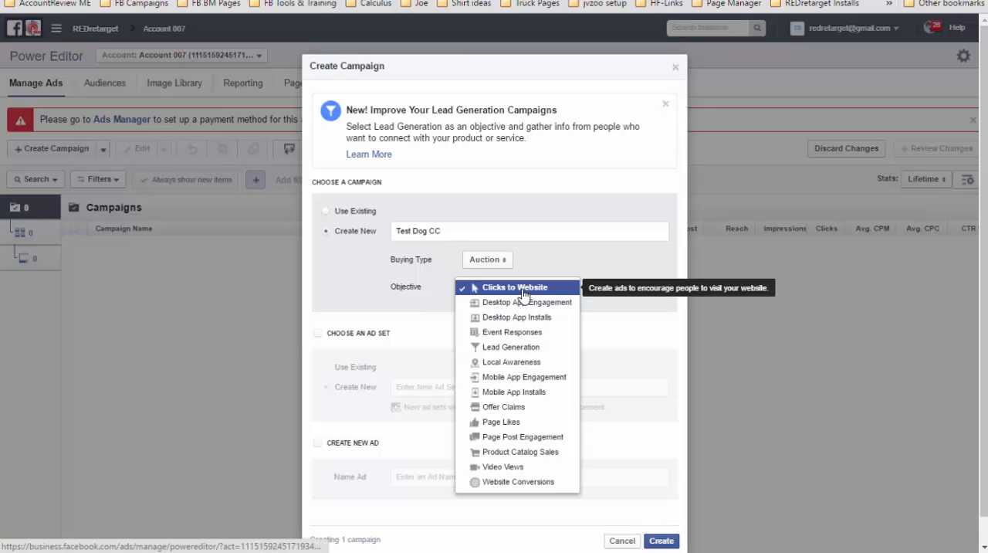
{"action": "left_click", "coordinate": [528, 482]}
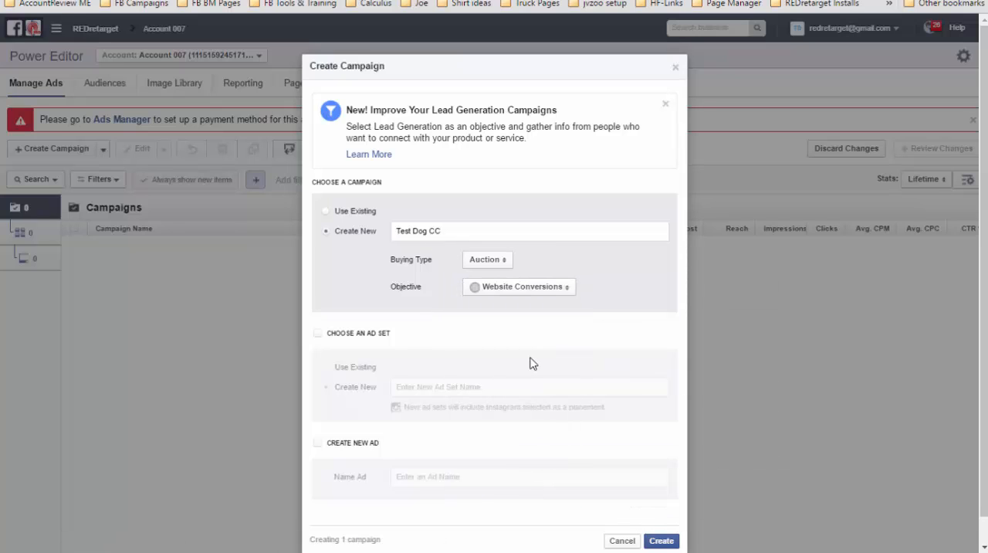
- Include a new ad set and a new ad, both named Test Dog CC, and create the campaign
{"action": "left_click", "coordinate": [319, 334]}
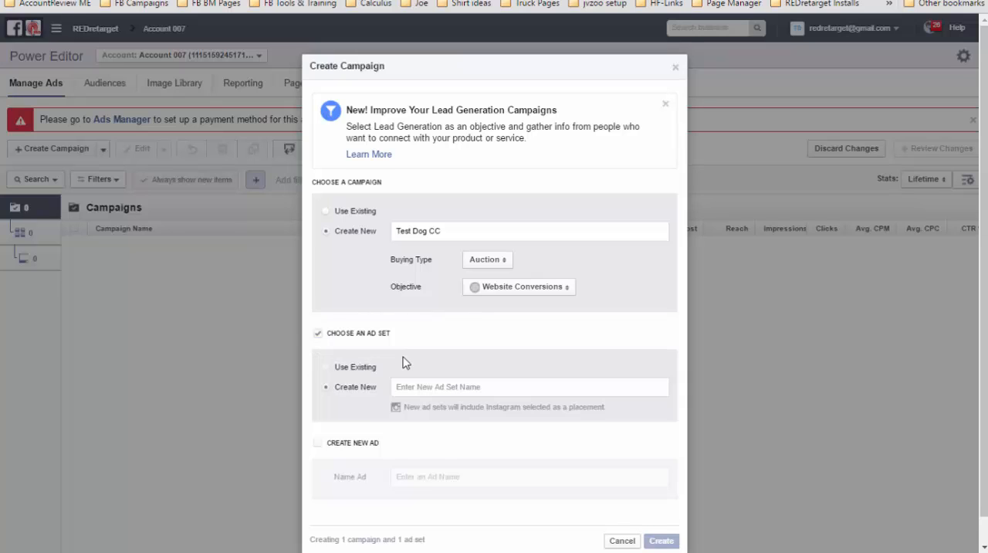
{"action": "left_click_drag", "start_coordinate": [442, 204], "coordinate": [375, 221]}
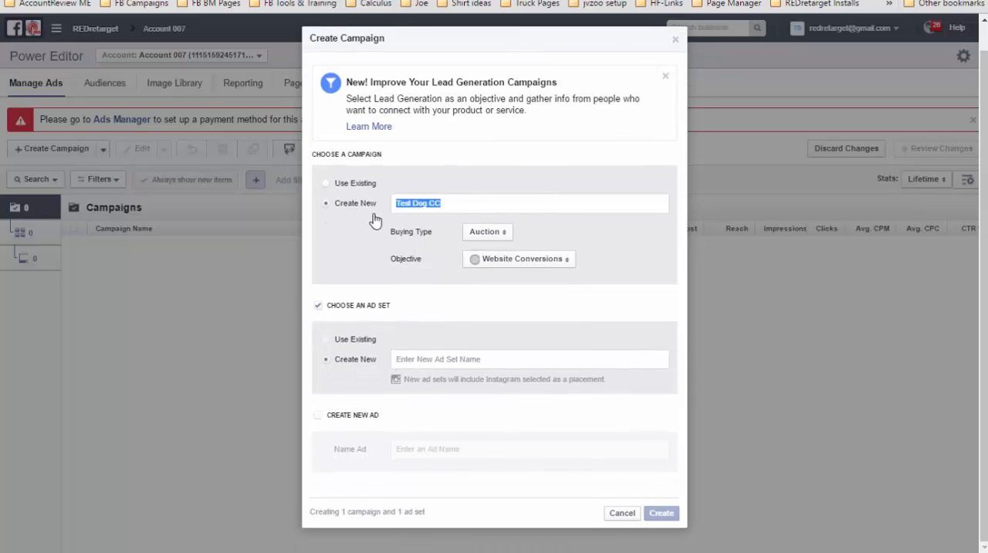
{"action": "key", "text": "ctrl+c"}
{"action": "left_click", "coordinate": [415, 361]}
{"action": "key", "text": "ctrl+v"}
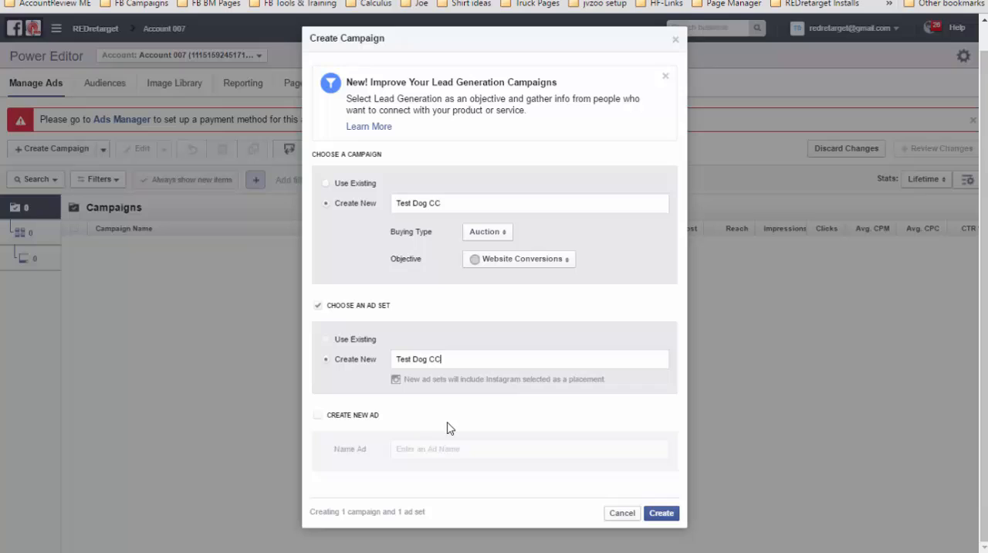
{"action": "left_click", "coordinate": [318, 415]}
{"action": "key", "text": "ctrl+v"}
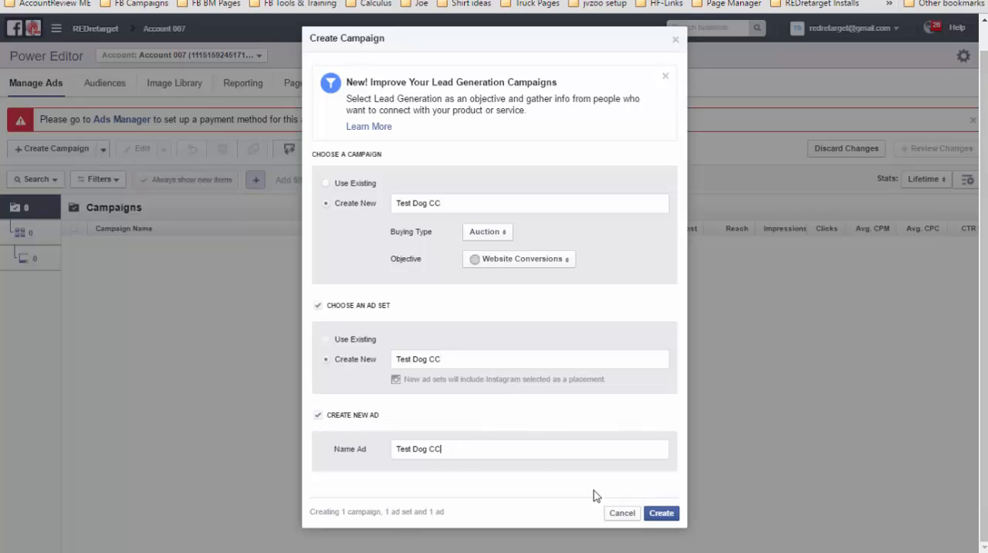
{"action": "left_click", "coordinate": [657, 514]}
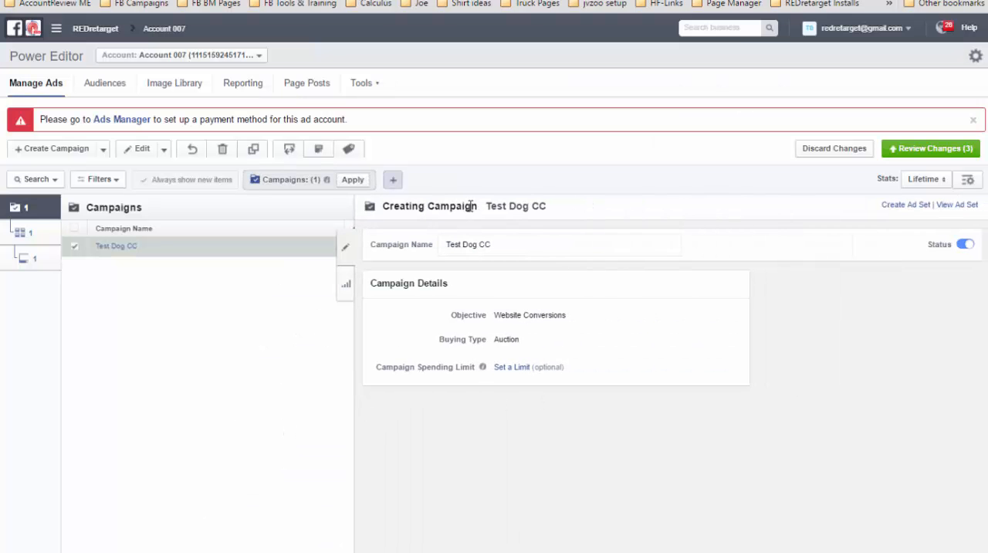
- Look through the conversion events for the Test Dog CC ad set and optimize it for CC Dog Niche VC
{"action": "left_click", "coordinate": [34, 239]}
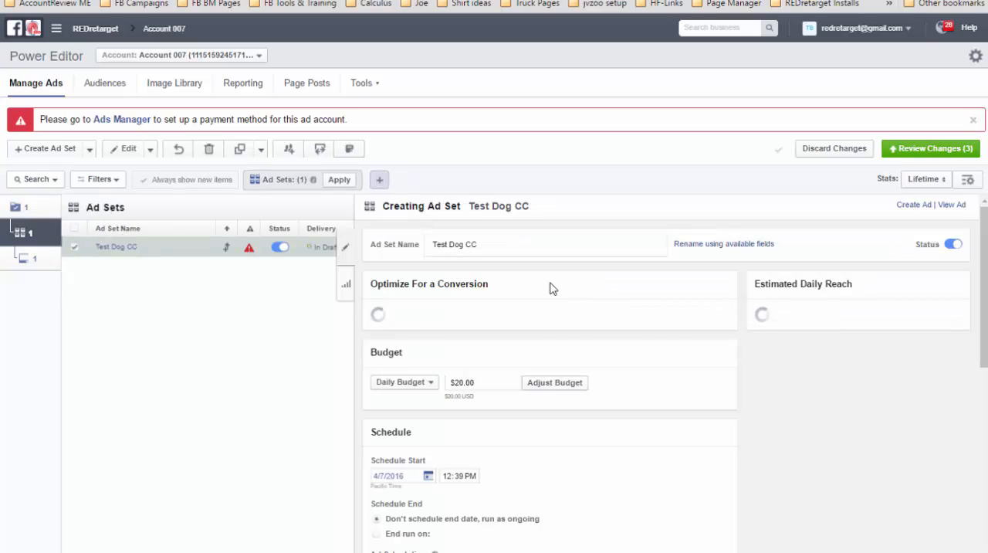
{"action": "left_click", "coordinate": [441, 323]}
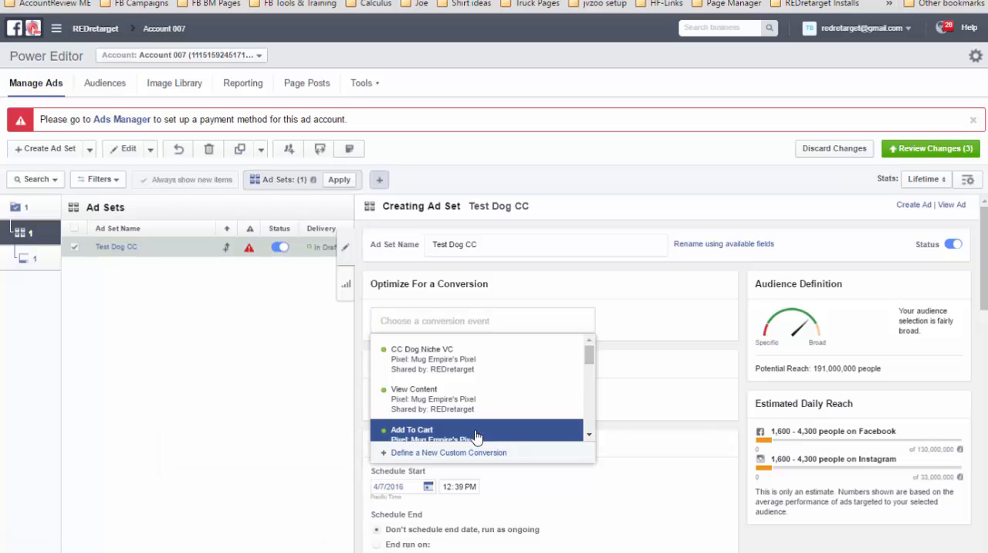
{"action": "left_click", "coordinate": [589, 435]}
{"action": "left_click", "coordinate": [589, 435]}
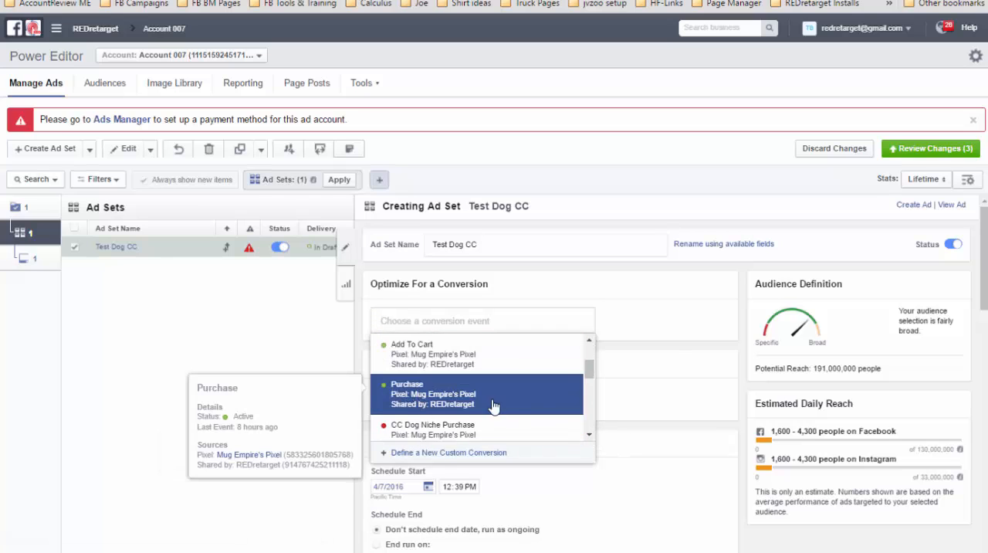
{"action": "left_click_drag", "start_coordinate": [593, 364], "coordinate": [592, 349]}
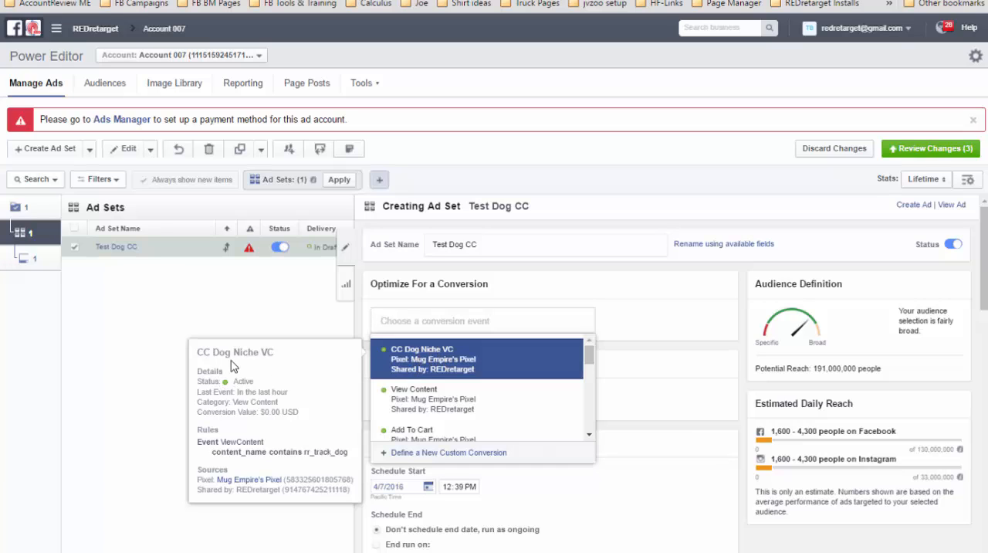
{"action": "left_click", "coordinate": [275, 355]}
{"action": "left_click", "coordinate": [432, 324]}
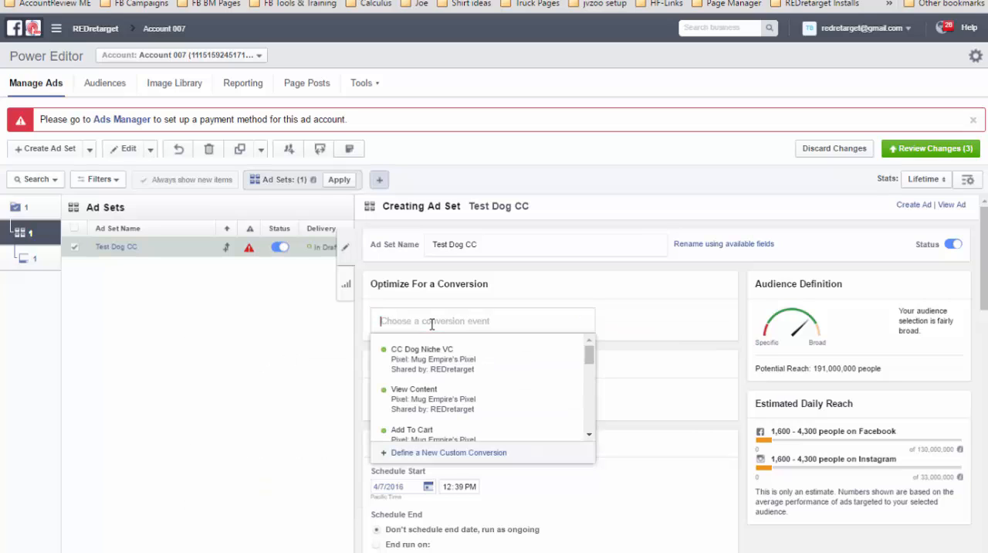
{"action": "mouse_move", "coordinate": [429, 363]}
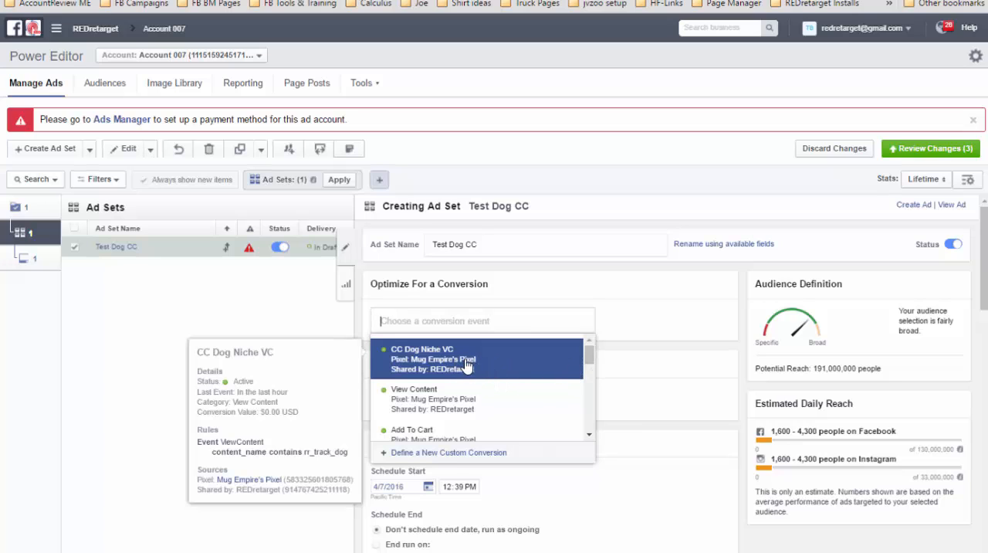
{"action": "left_click", "coordinate": [441, 366]}
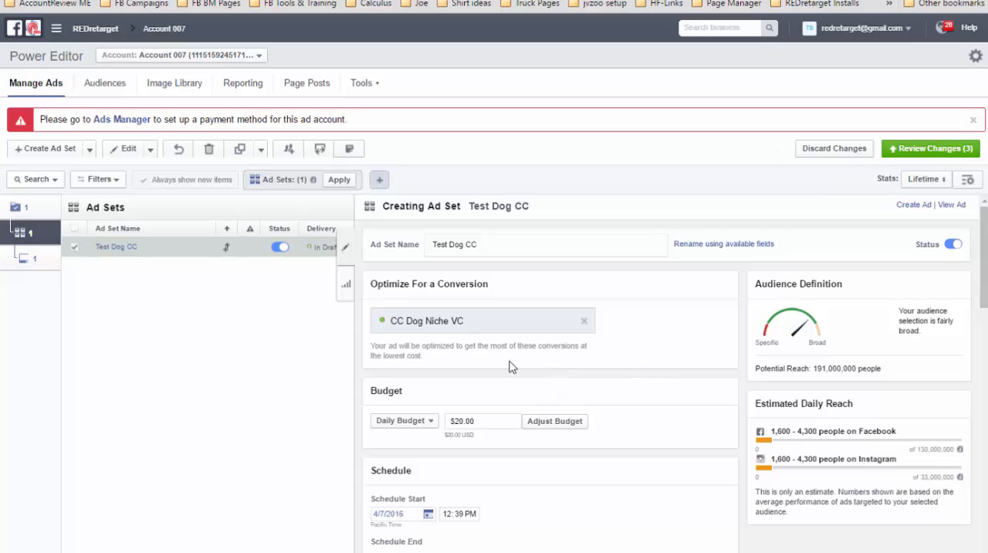
- Clear the ad set's conversion event and choose CC Dog Niche VC again
{"action": "left_click", "coordinate": [584, 322]}
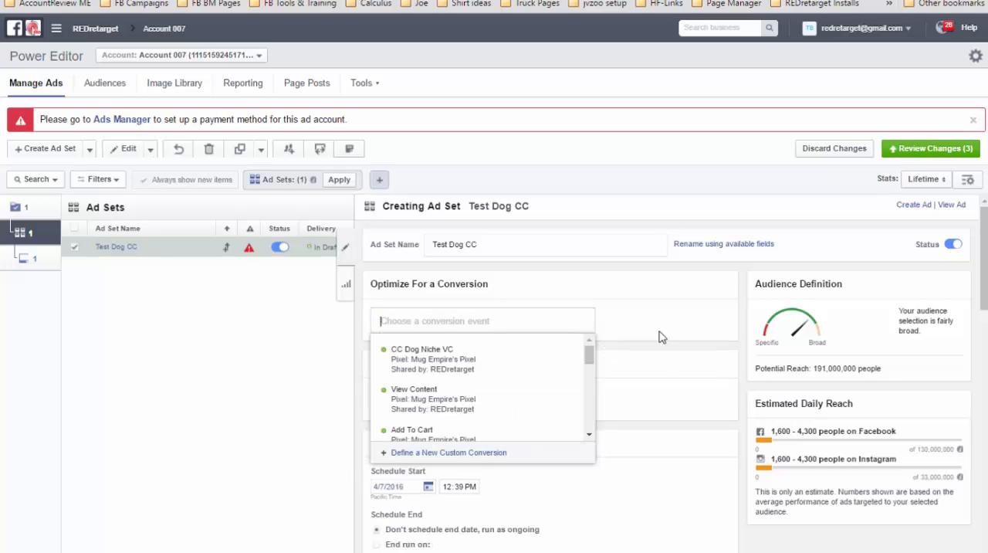
{"action": "mouse_move", "coordinate": [421, 407]}
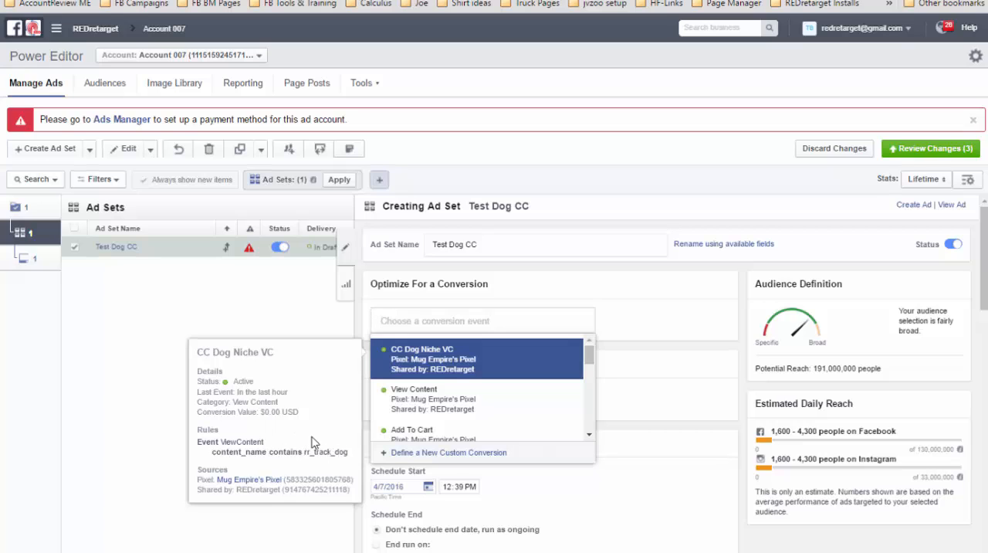
{"action": "left_click", "coordinate": [496, 367]}
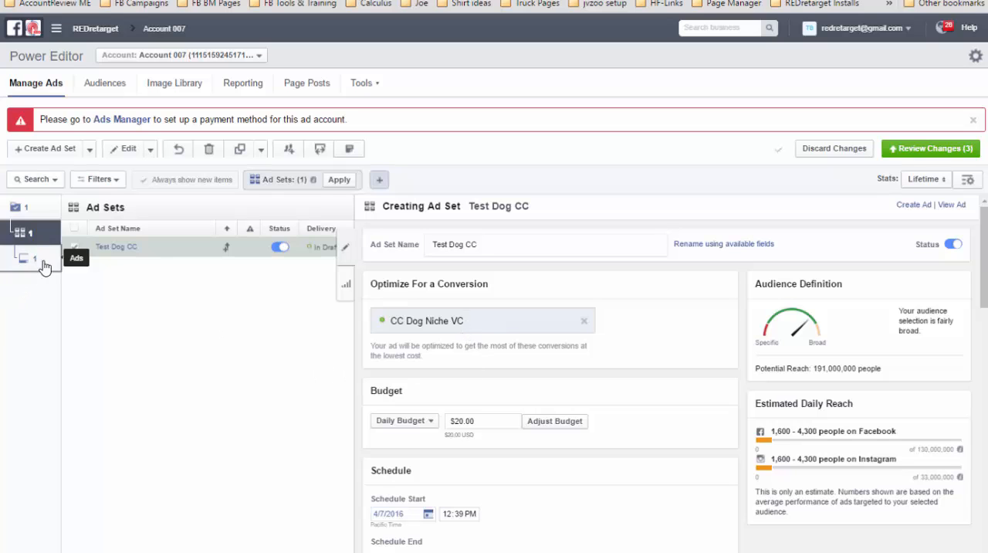
- Review the Test Dog CC ad's conversion tracking settings and the ad set's chosen conversion event
{"action": "scroll", "coordinate": [528, 374], "scroll_direction": "down", "scroll_amount": 3}
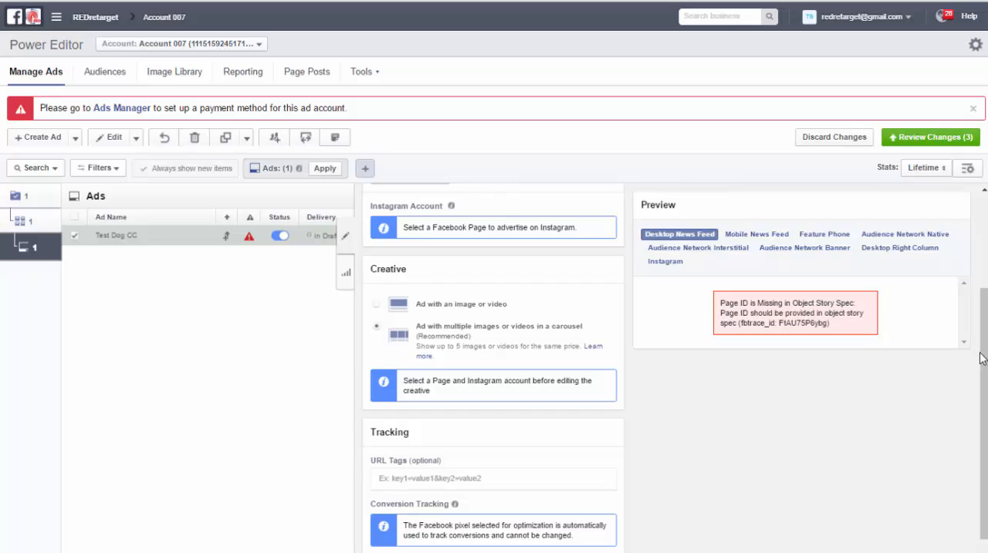
{"action": "left_click_drag", "start_coordinate": [983, 359], "coordinate": [986, 436]}
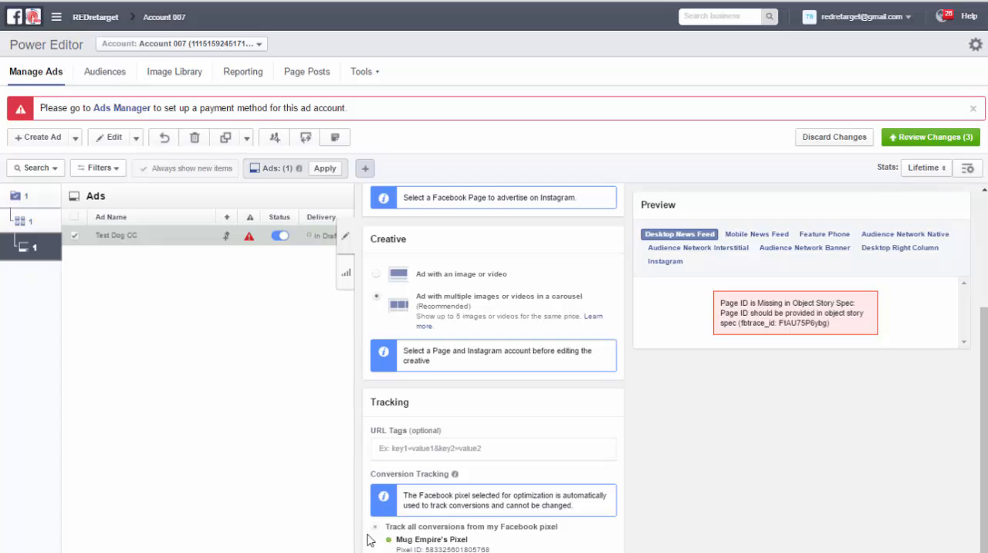
{"action": "left_click", "coordinate": [35, 221]}
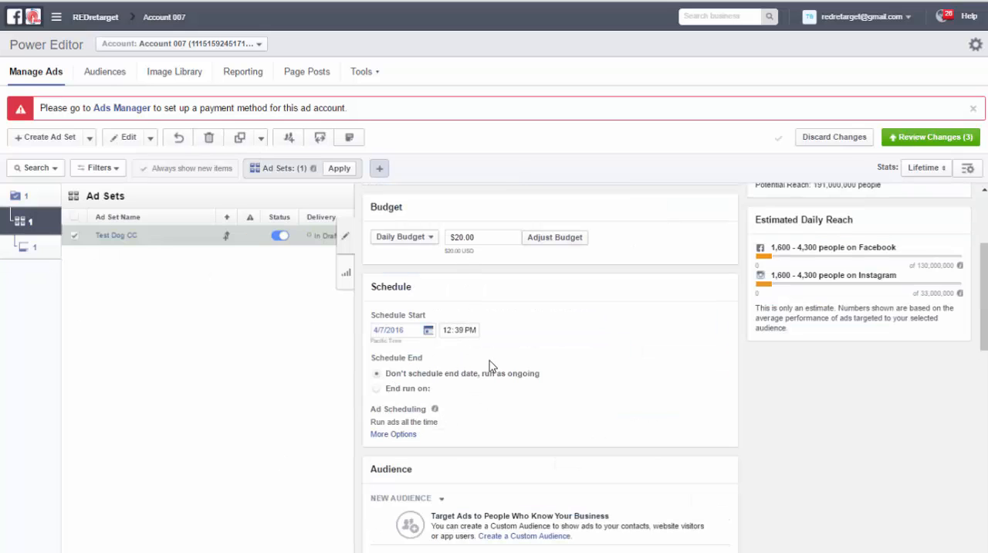
{"action": "scroll", "coordinate": [484, 358], "scroll_direction": "up", "scroll_amount": 3}
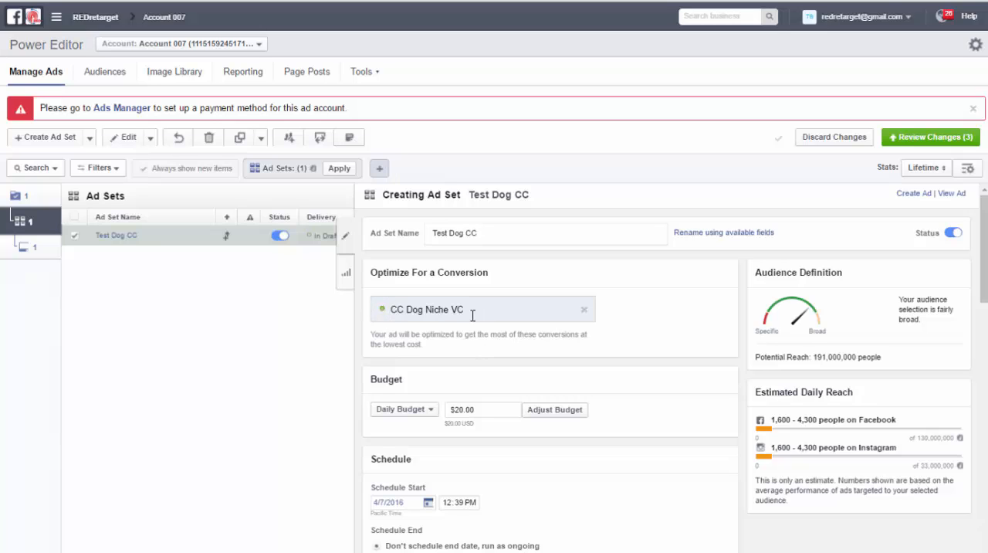
{"action": "left_click_drag", "start_coordinate": [463, 310], "coordinate": [375, 320]}
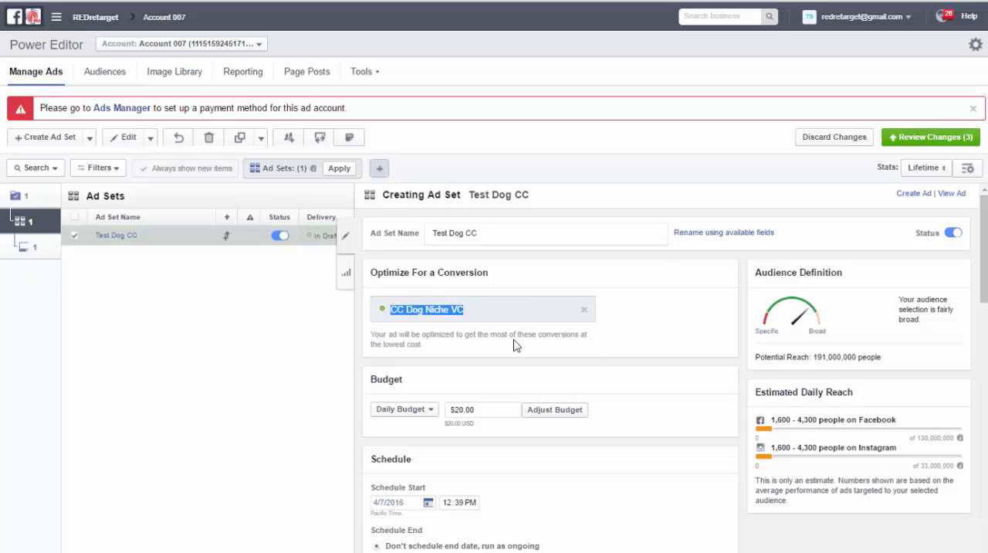
{"action": "left_click", "coordinate": [559, 349]}
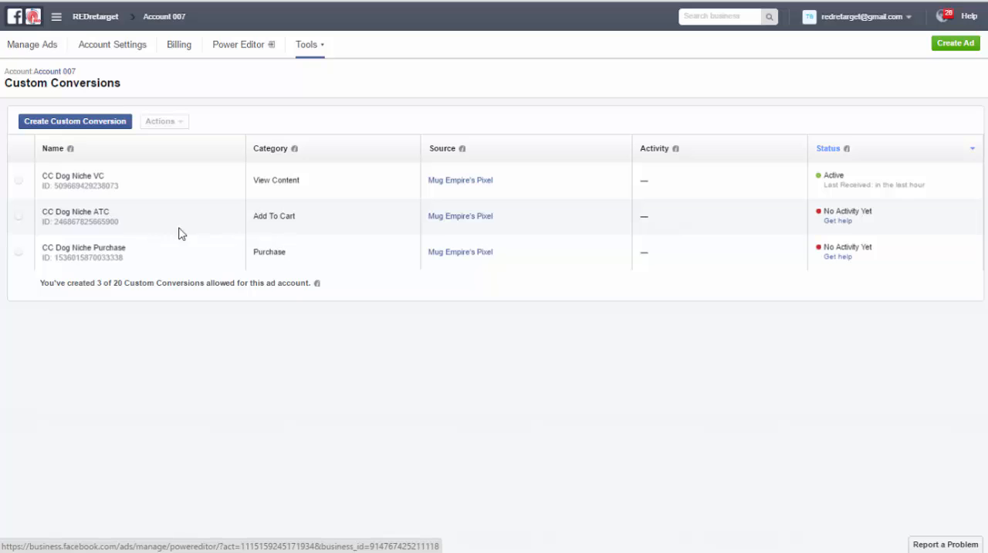
- Inspect the content_name rule of the CC Dog Niche VC custom conversion and close its editor without saving
{"action": "left_click", "coordinate": [19, 182]}
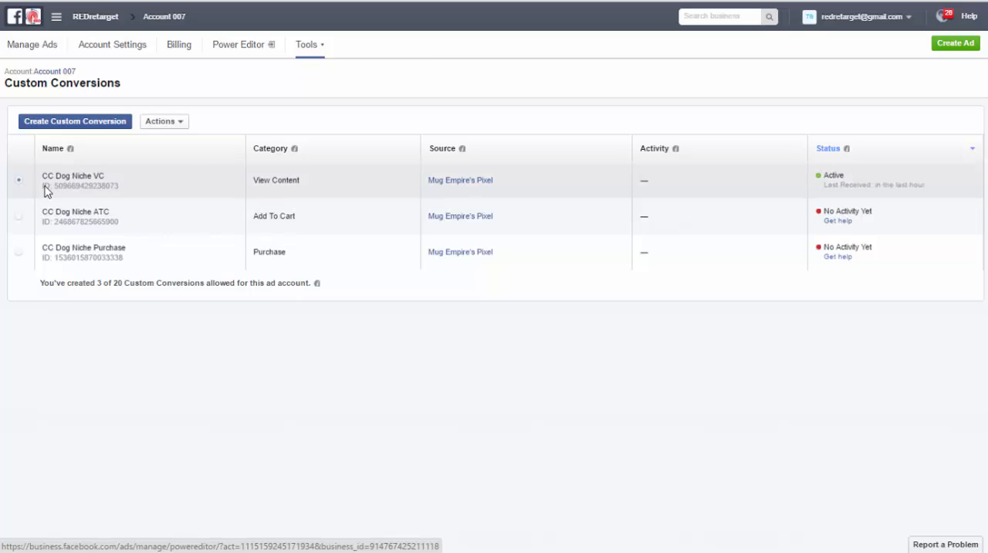
{"action": "left_click", "coordinate": [184, 123]}
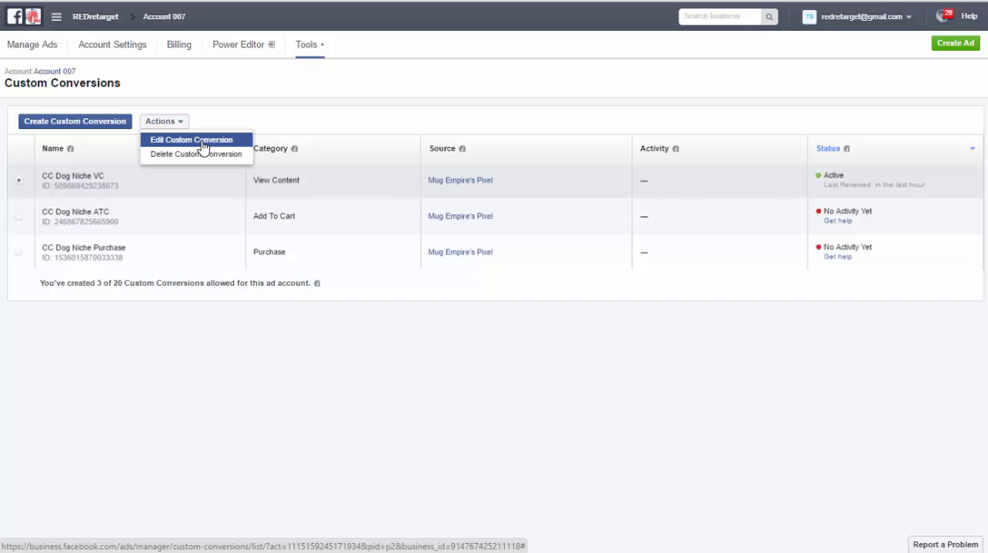
{"action": "left_click", "coordinate": [203, 143]}
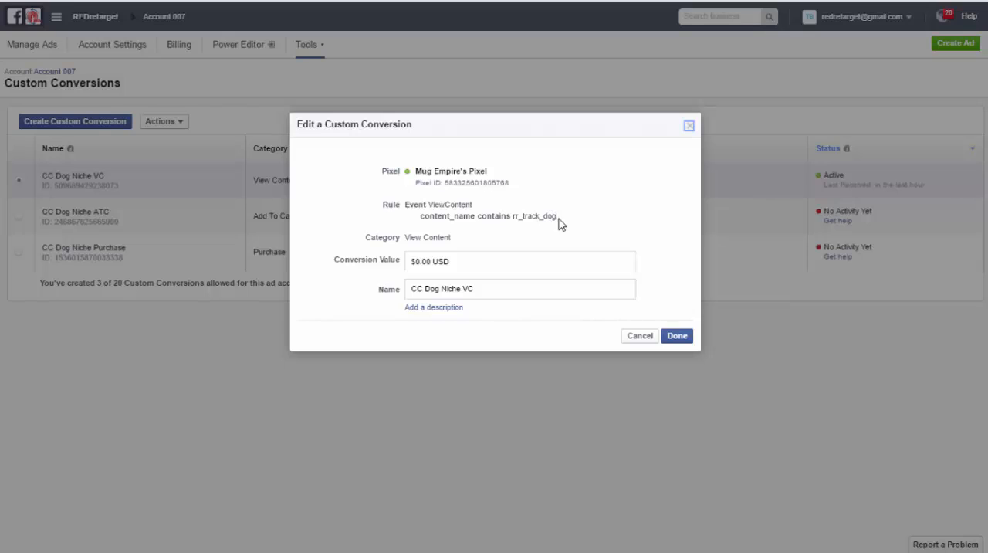
{"action": "left_click_drag", "start_coordinate": [558, 217], "coordinate": [514, 216]}
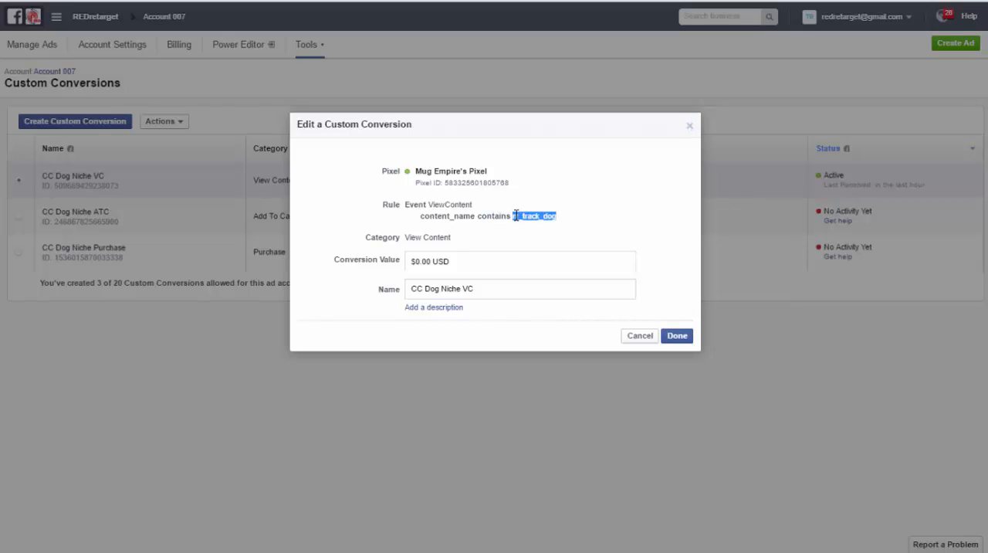
{"action": "left_click", "coordinate": [641, 338]}
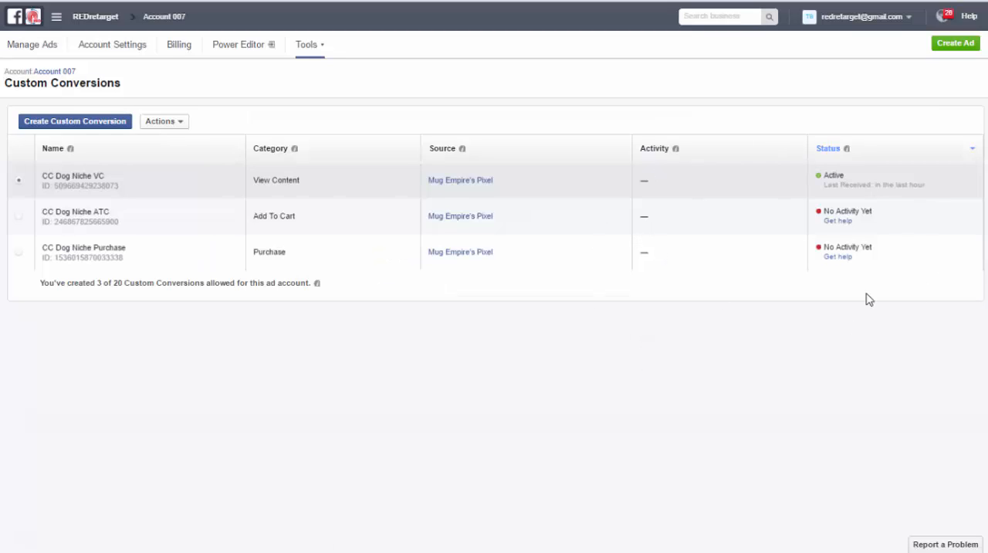